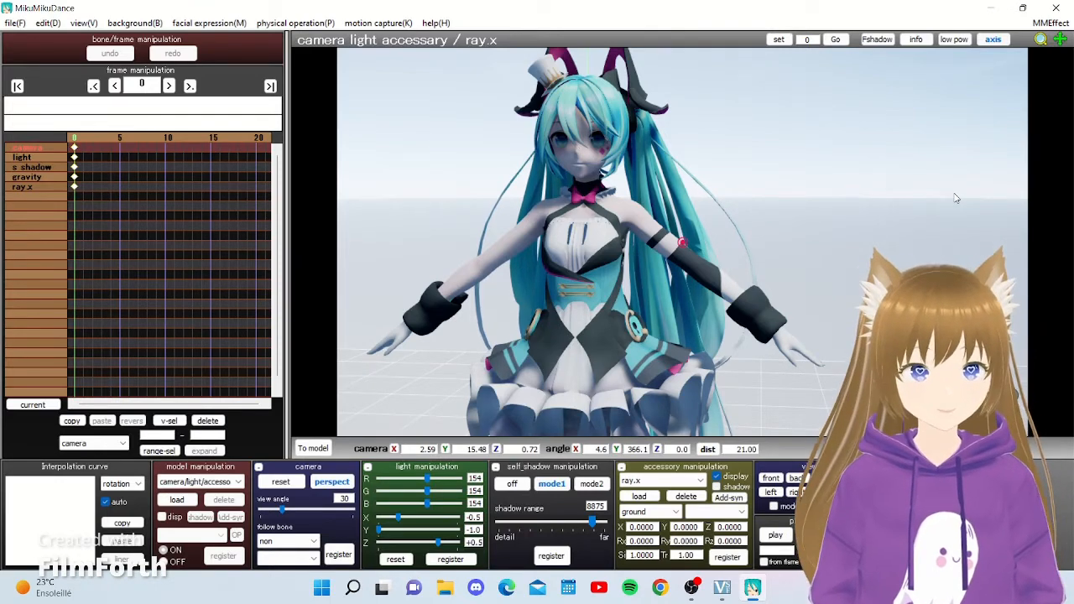
{"action": "scroll", "coordinate": [823, 286], "scroll_direction": "down", "scroll_amount": 11}
{"action": "scroll", "coordinate": [825, 285], "scroll_direction": "up", "scroll_amount": 7}
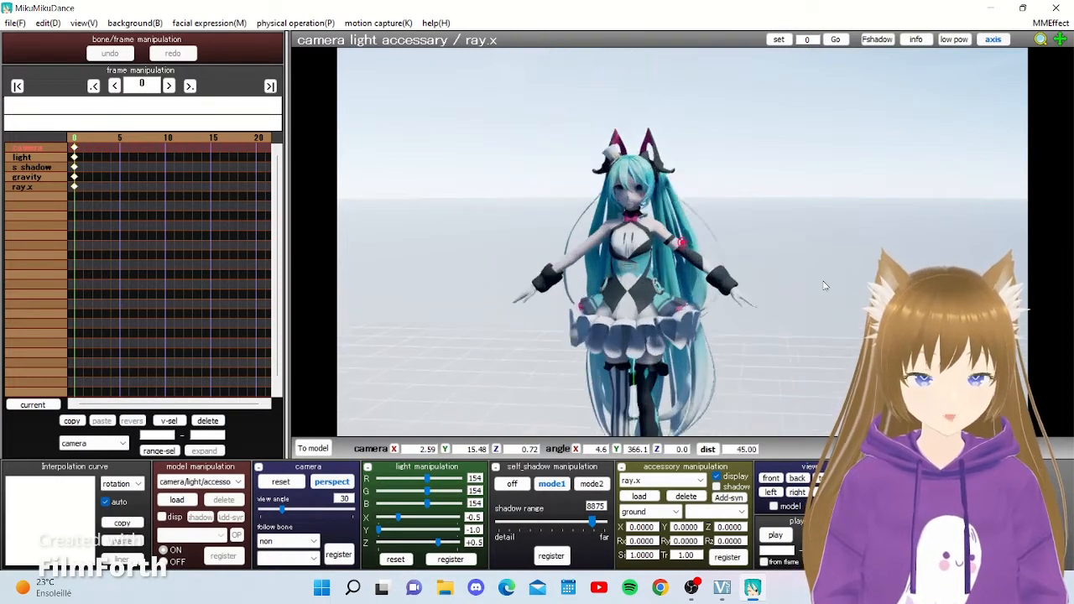
{"action": "right_click_drag", "start_coordinate": [826, 285], "coordinate": [798, 266]}
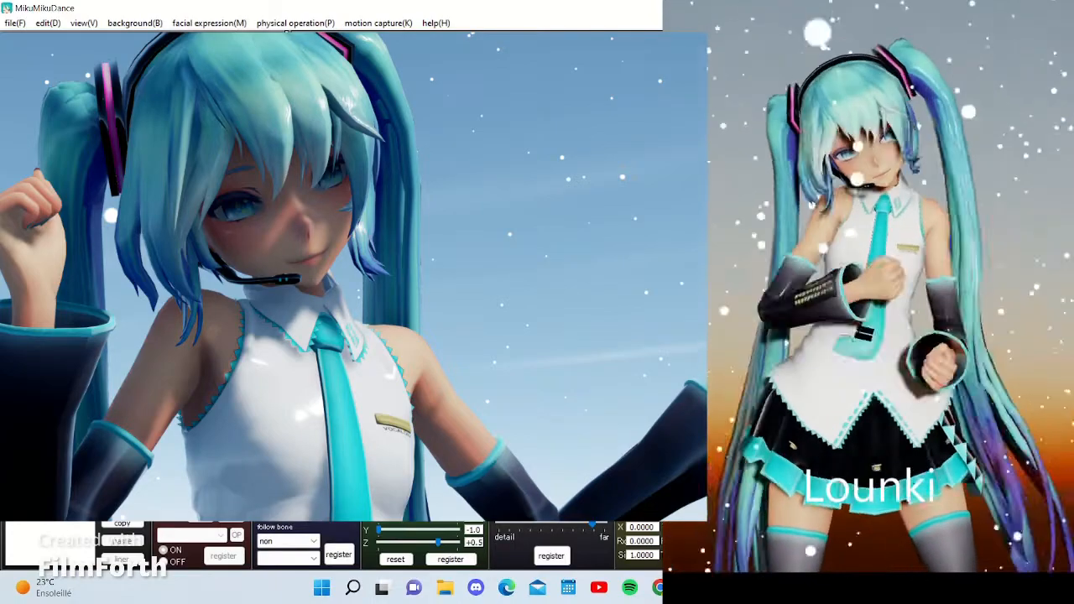
{"action": "scroll", "coordinate": [838, 283], "scroll_direction": "down", "scroll_amount": 3}
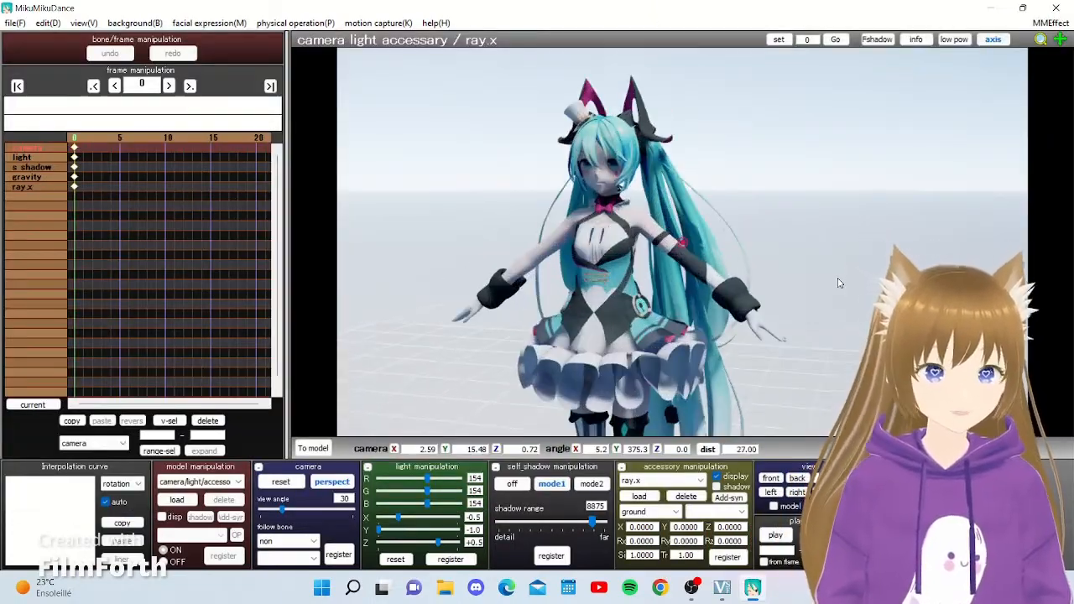
{"action": "scroll", "coordinate": [823, 254], "scroll_direction": "down", "scroll_amount": 9}
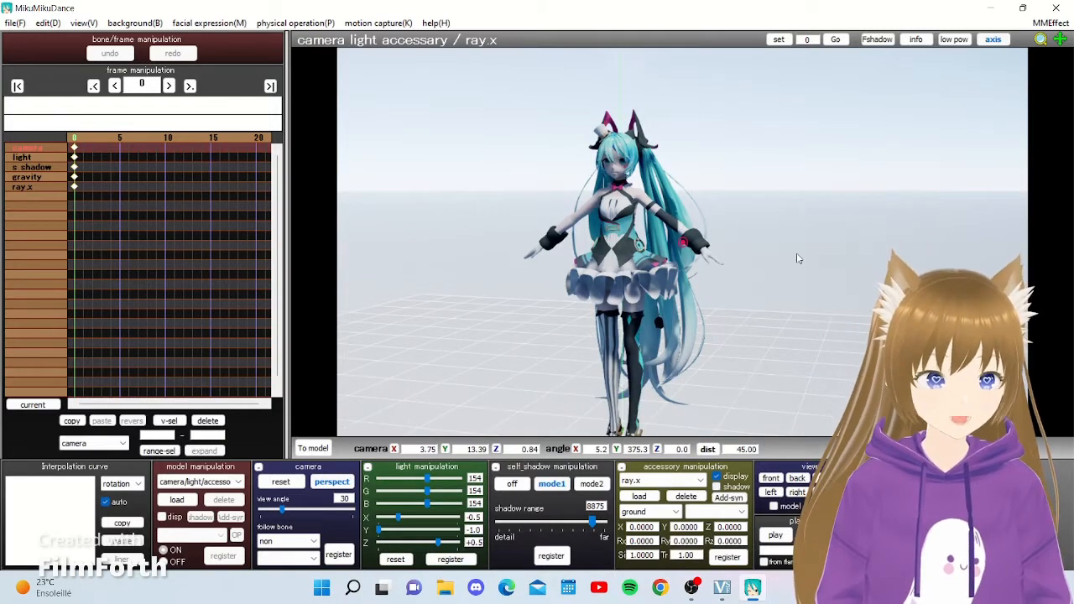
{"action": "scroll", "coordinate": [653, 380], "scroll_direction": "up", "scroll_amount": 9}
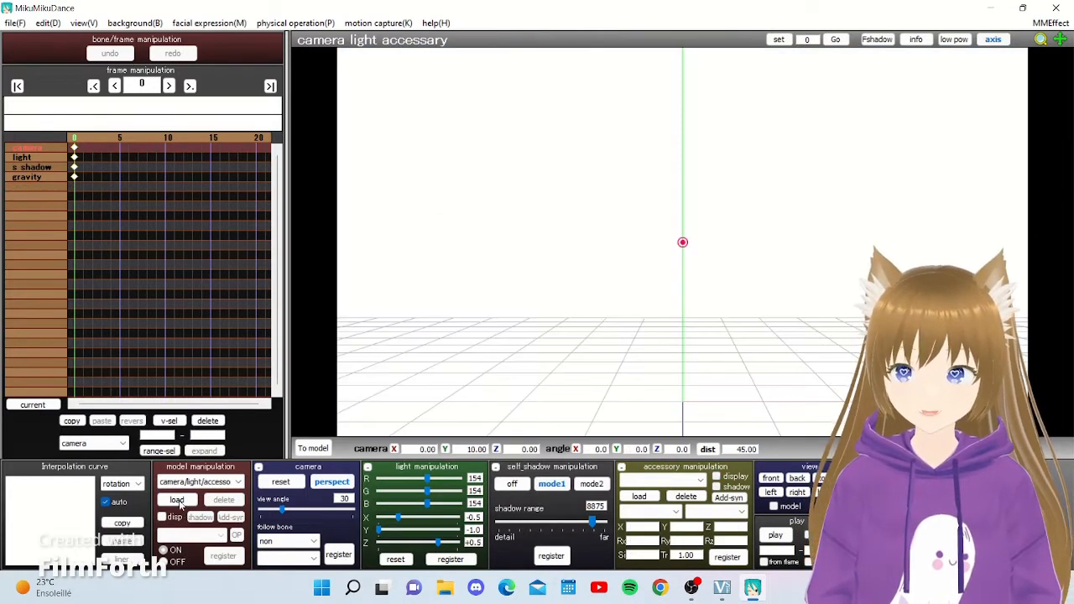
Step: Load the model Hatsune miku Magical mirai 2019.pmx from the yyb magical mirai miku 2019 folder inside mikumiku_v2\model
{"action": "left_click", "coordinate": [177, 501]}
{"action": "left_click", "coordinate": [86, 73]}
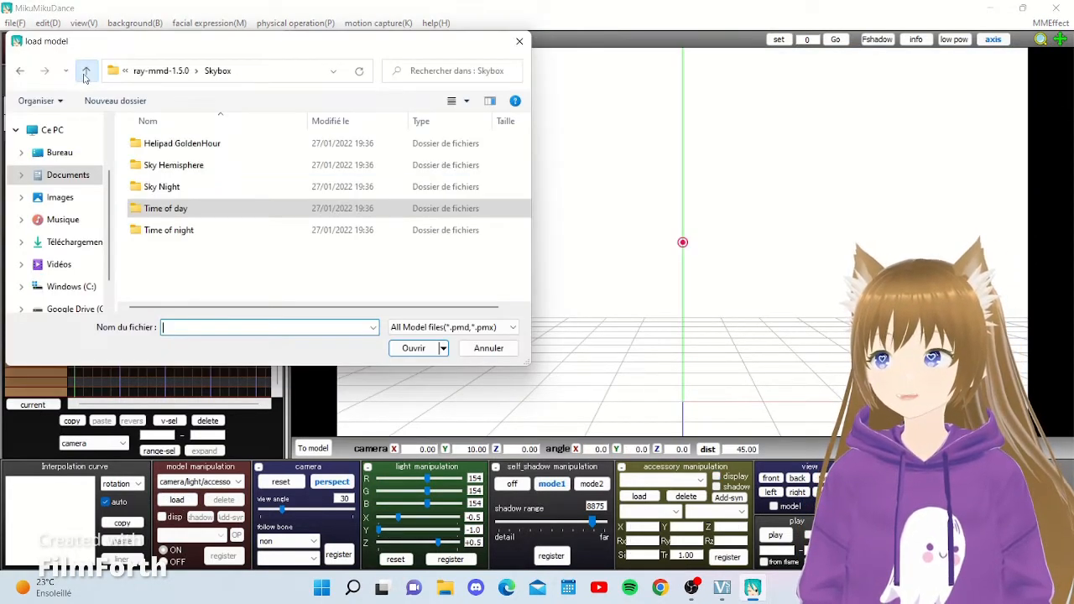
{"action": "left_click", "coordinate": [85, 73]}
{"action": "left_click", "coordinate": [86, 73]}
{"action": "left_click", "coordinate": [85, 73]}
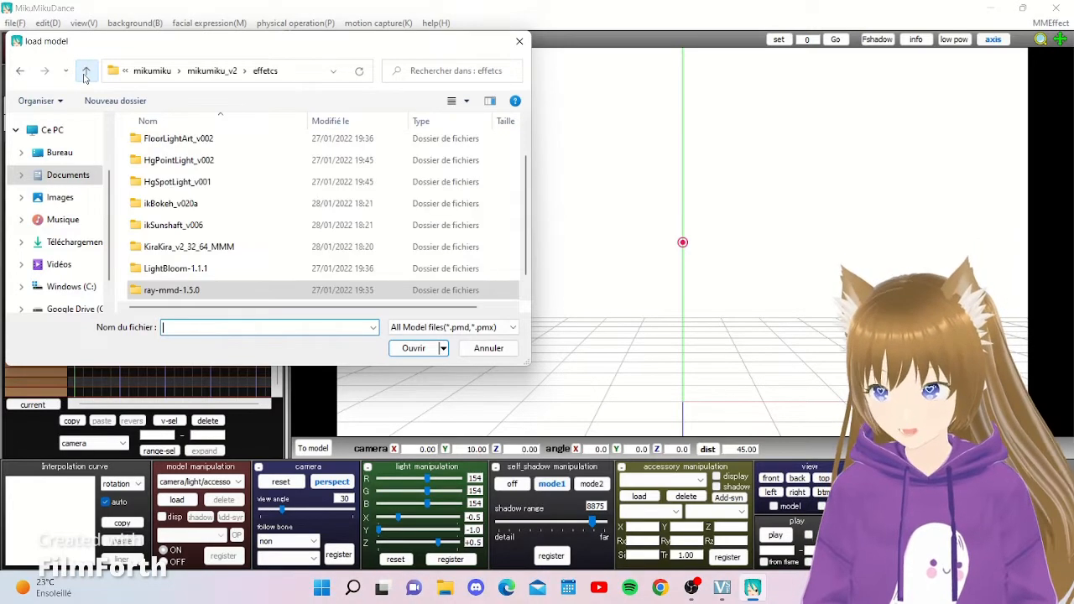
{"action": "left_click", "coordinate": [86, 70]}
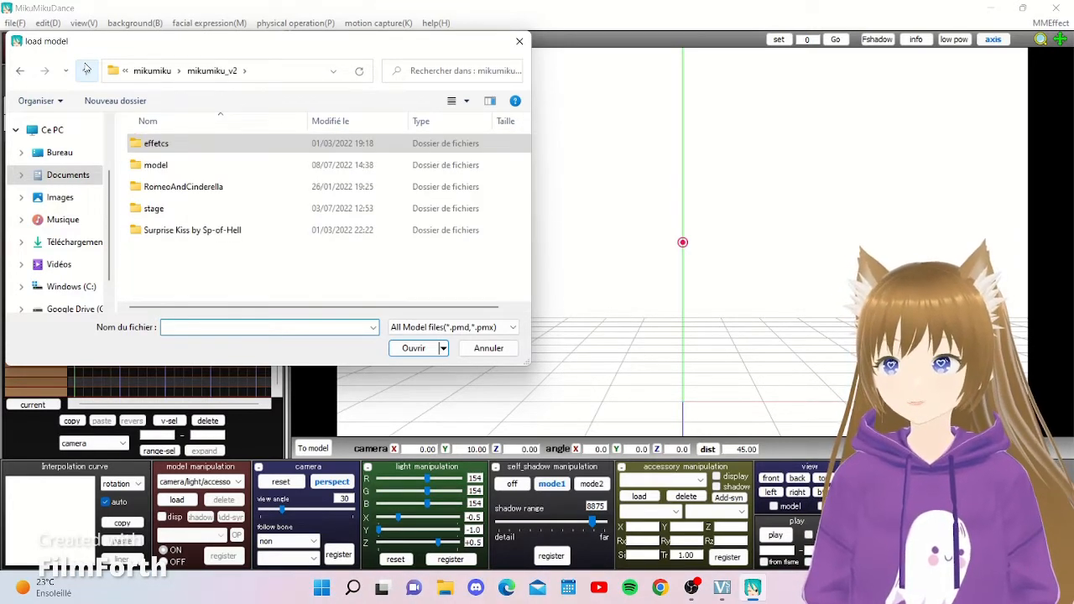
{"action": "double_click", "coordinate": [210, 166]}
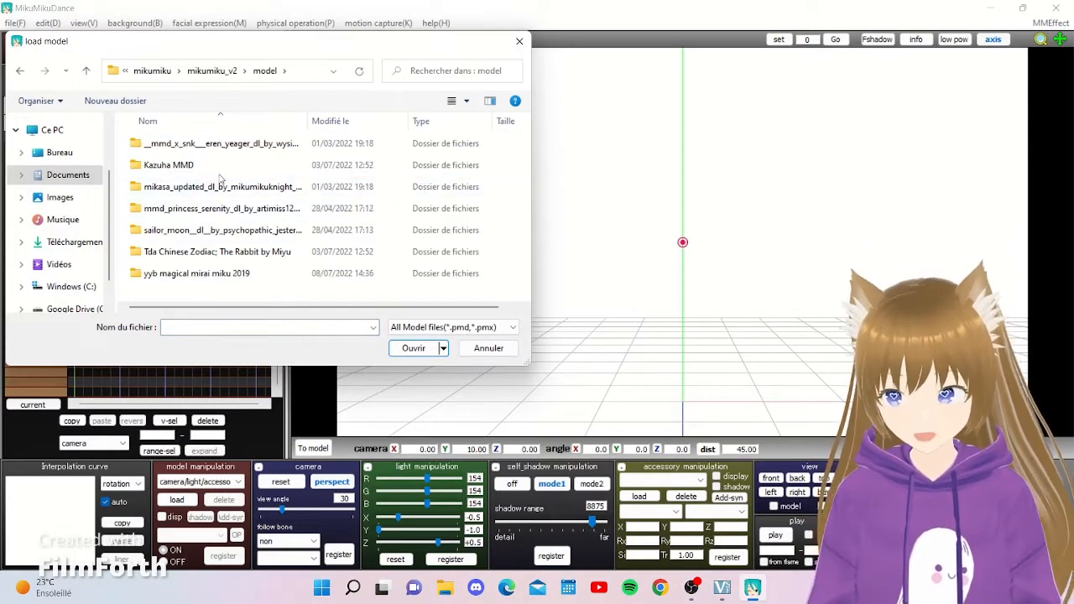
{"action": "double_click", "coordinate": [232, 272]}
{"action": "double_click", "coordinate": [201, 144]}
{"action": "double_click", "coordinate": [220, 233]}
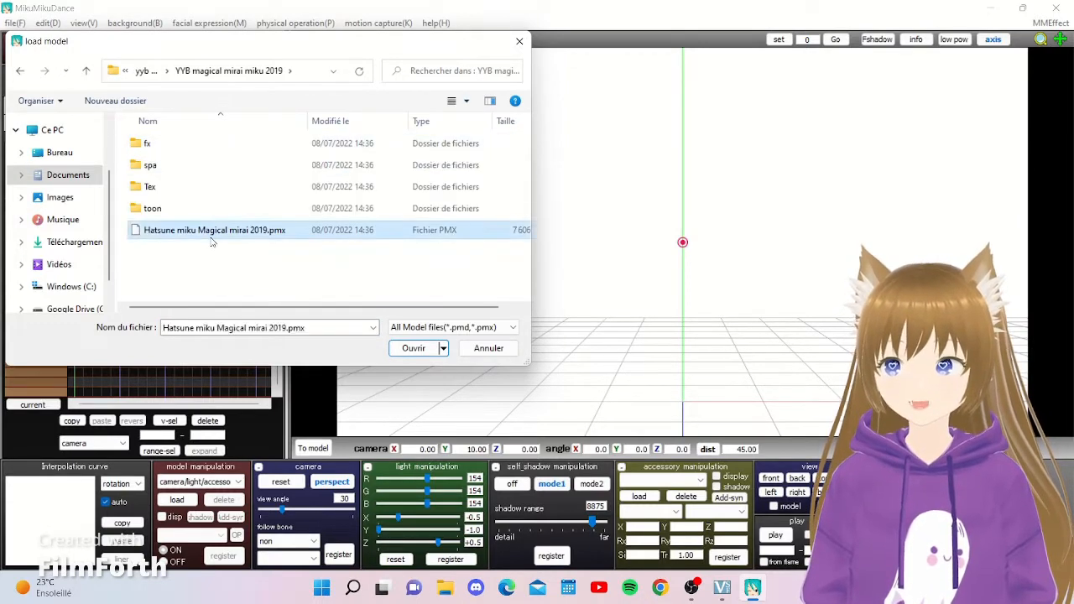
{"action": "left_click", "coordinate": [498, 361]}
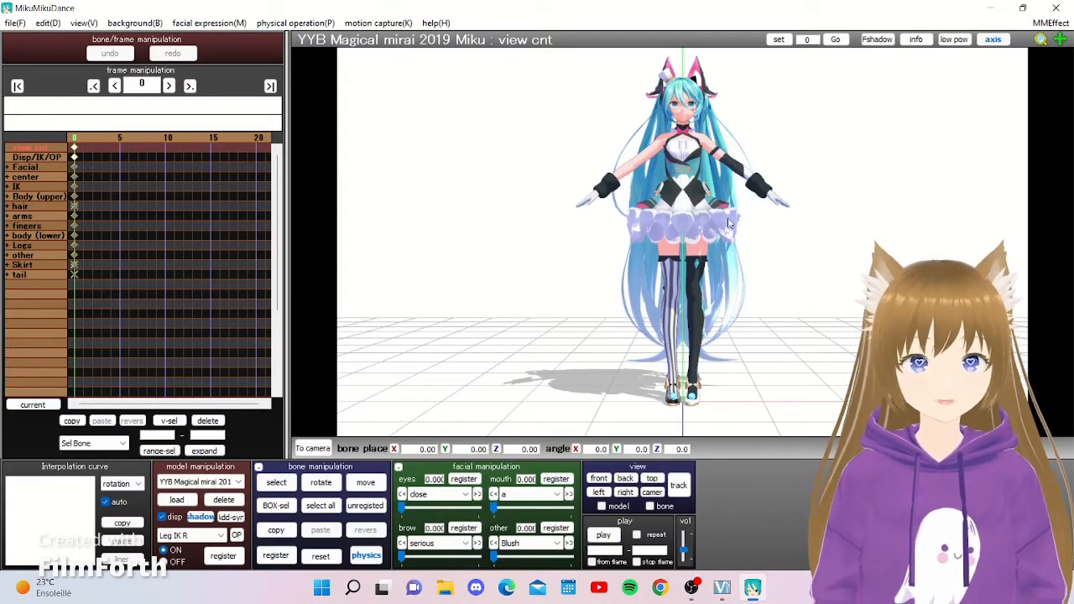
Step: Hide the ground shadow and the coordinate axis around the model, and turn the ground shadow display back on
{"action": "right_click_drag", "start_coordinate": [760, 253], "coordinate": [742, 271]}
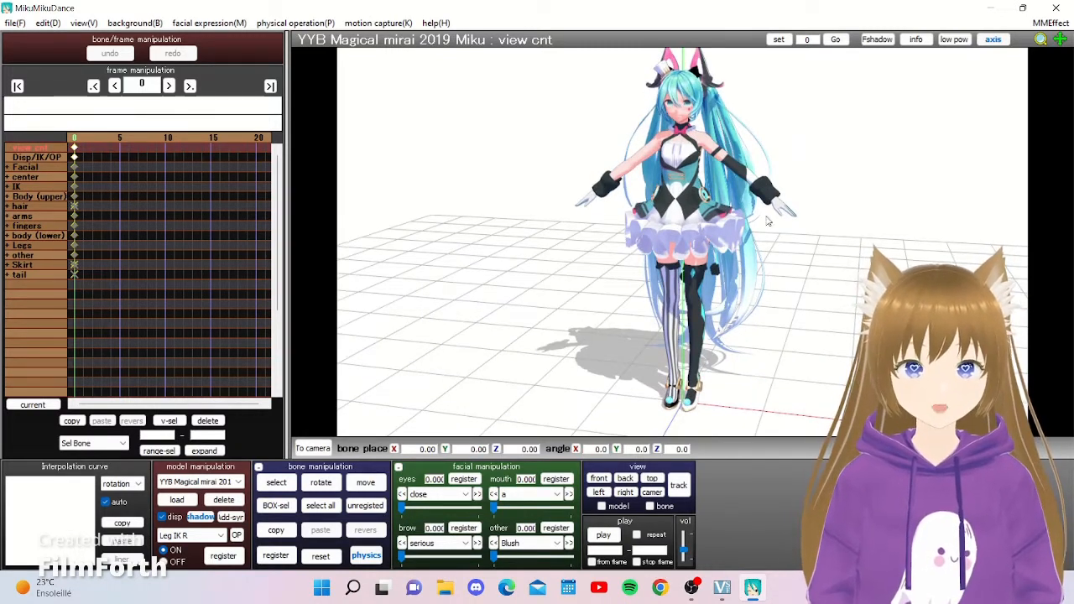
{"action": "scroll", "coordinate": [767, 221], "scroll_direction": "up", "scroll_amount": 5}
{"action": "scroll", "coordinate": [767, 221], "scroll_direction": "down", "scroll_amount": 4}
{"action": "mouse_move", "coordinate": [778, 239]}
{"action": "right_mouse_down"}
{"action": "mouse_move", "coordinate": [798, 225]}
{"action": "mouse_move", "coordinate": [783, 235]}
{"action": "right_mouse_up"}
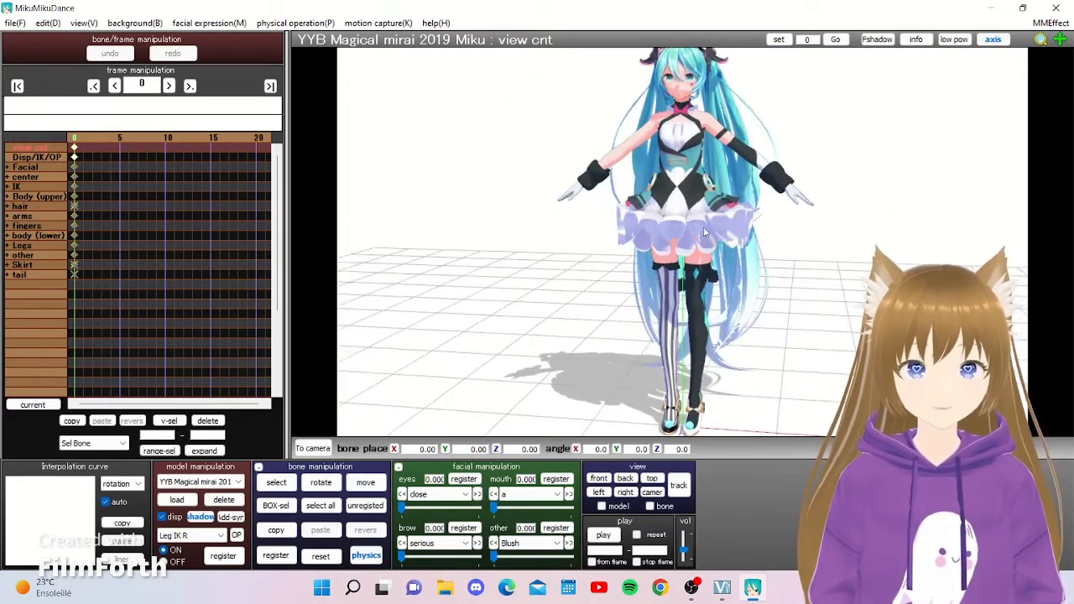
{"action": "left_click", "coordinate": [83, 23]}
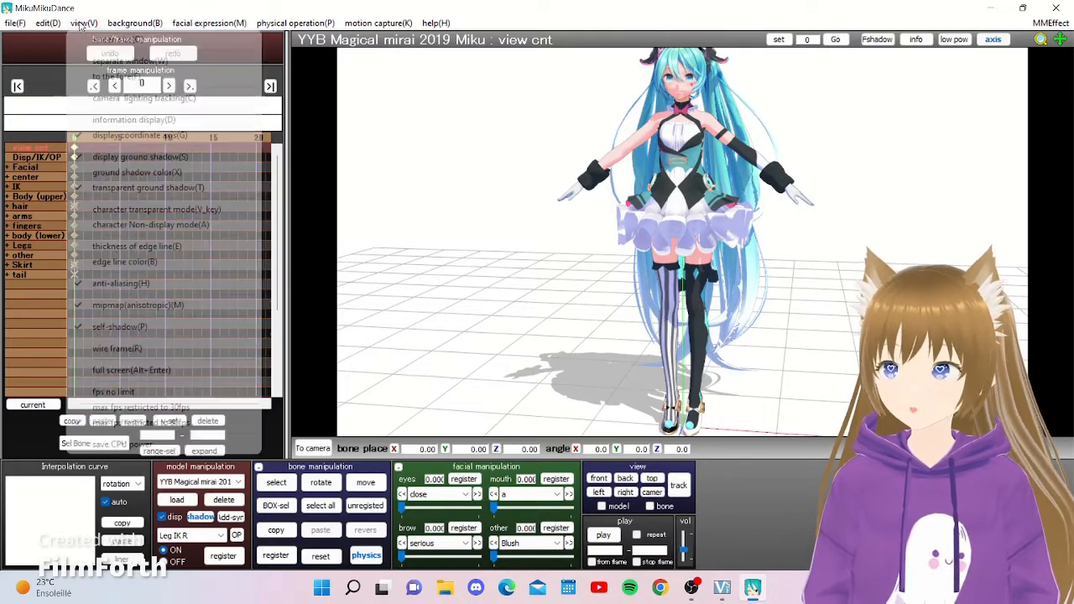
{"action": "left_click", "coordinate": [122, 162]}
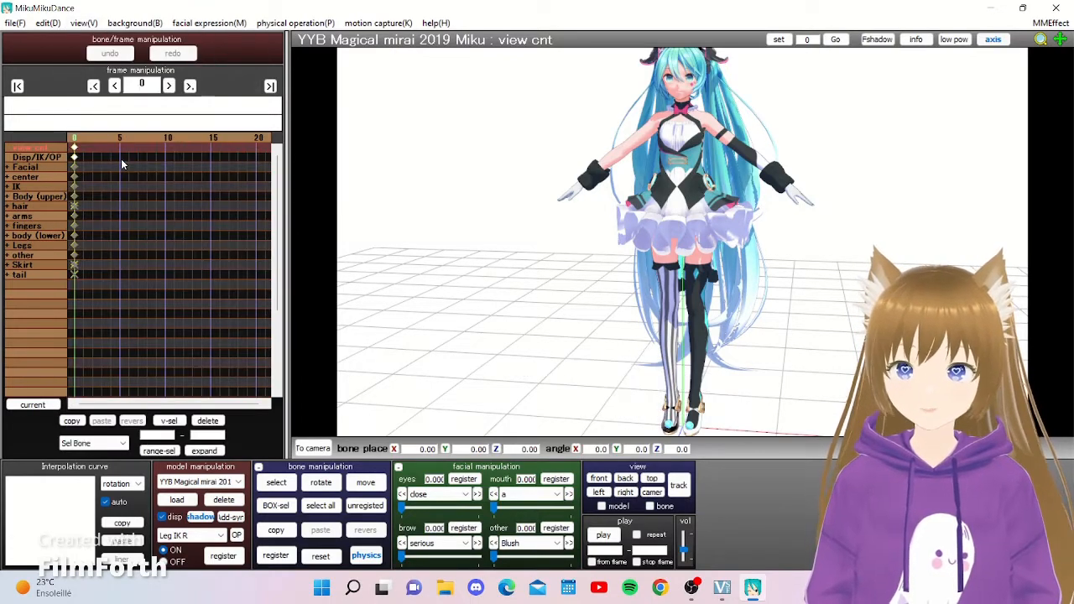
{"action": "left_click", "coordinate": [83, 22]}
{"action": "left_click", "coordinate": [117, 136]}
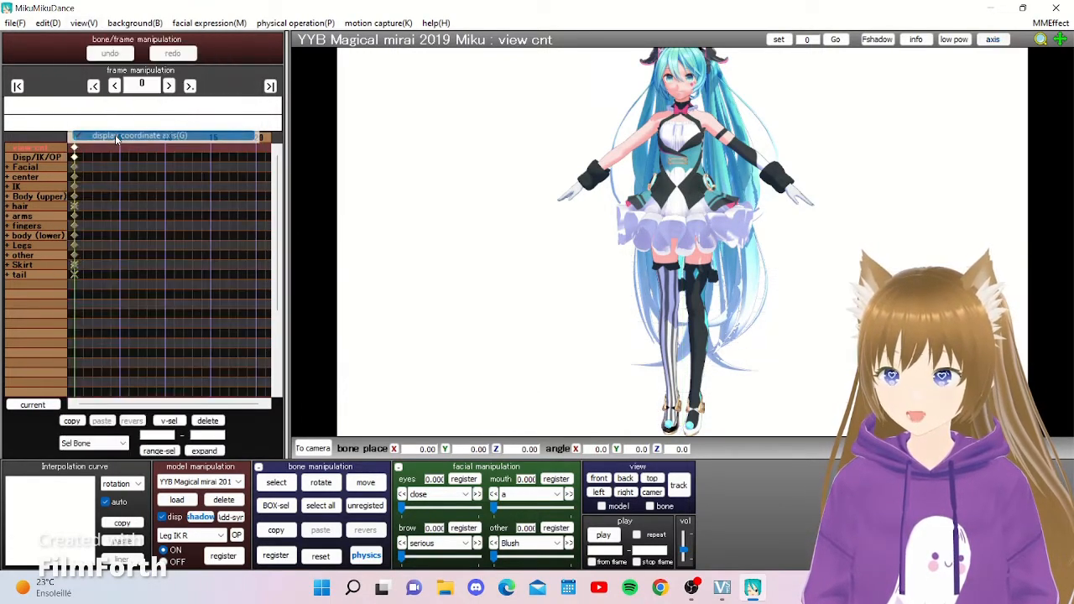
{"action": "left_click", "coordinate": [83, 22]}
{"action": "left_click", "coordinate": [122, 160]}
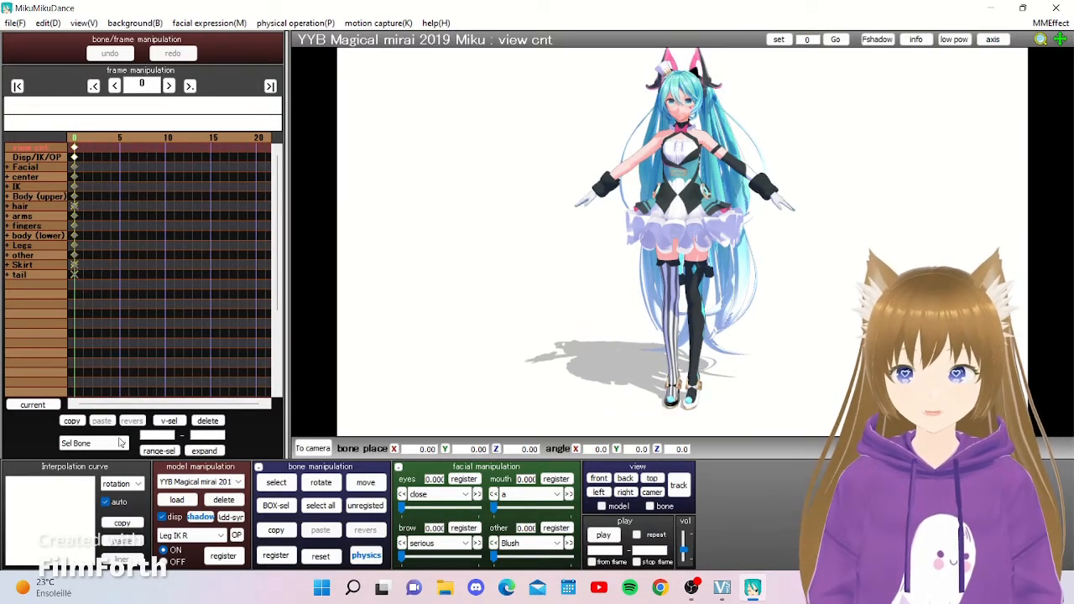
Step: Start loading another model and browse to the inner ray-mmd-1.5.0 folder inside mikumiku_v2\effetcs
{"action": "left_click", "coordinate": [173, 500]}
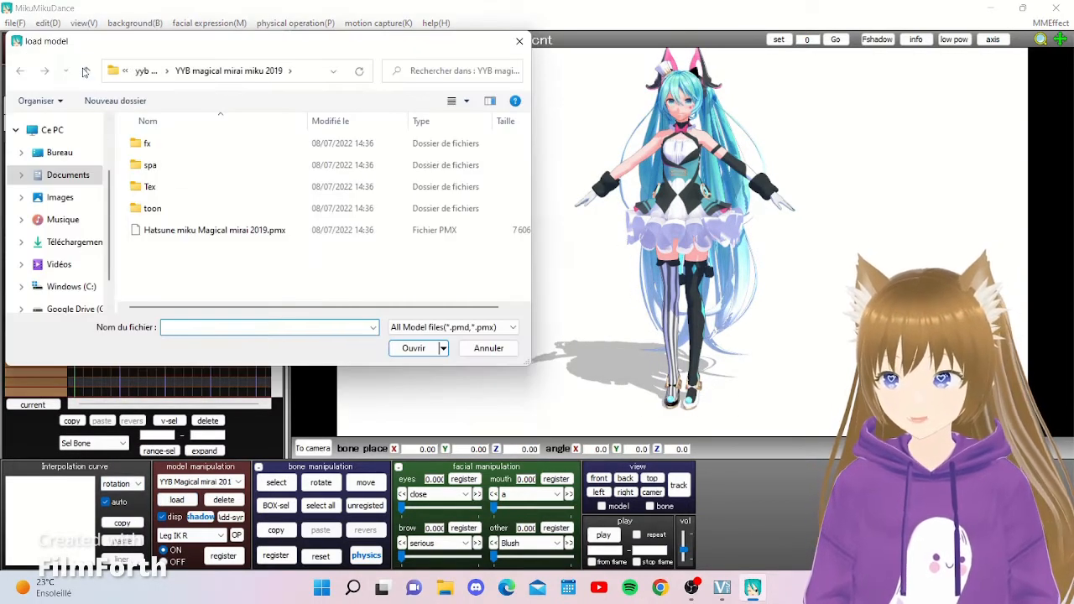
{"action": "left_click", "coordinate": [85, 70]}
{"action": "left_click", "coordinate": [85, 70]}
{"action": "left_click", "coordinate": [85, 71]}
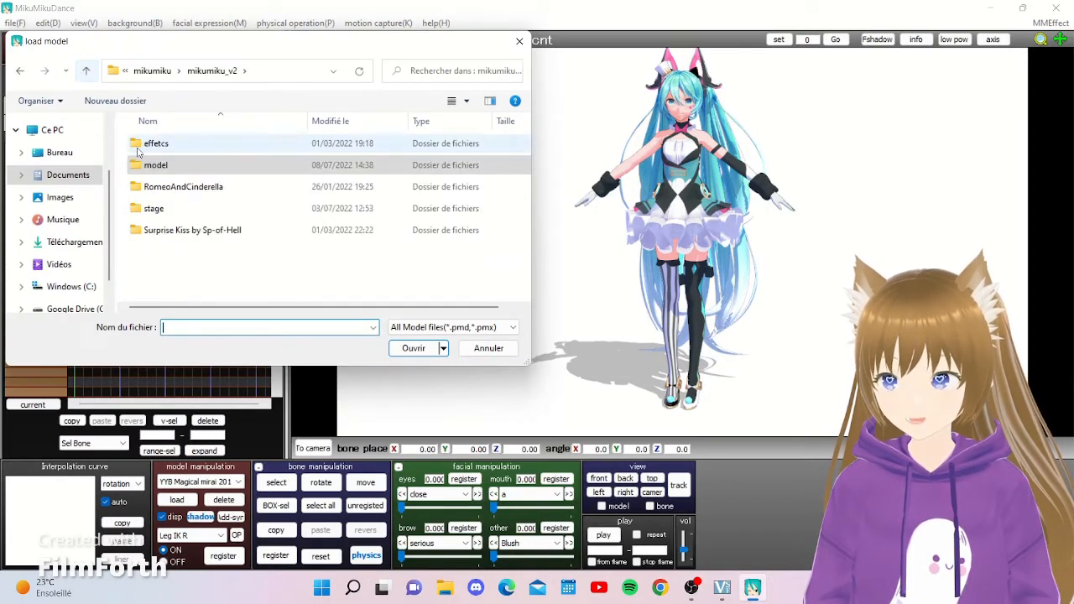
{"action": "double_click", "coordinate": [164, 143]}
{"action": "scroll", "coordinate": [193, 277], "scroll_direction": "down", "scroll_amount": 2}
{"action": "double_click", "coordinate": [190, 272]}
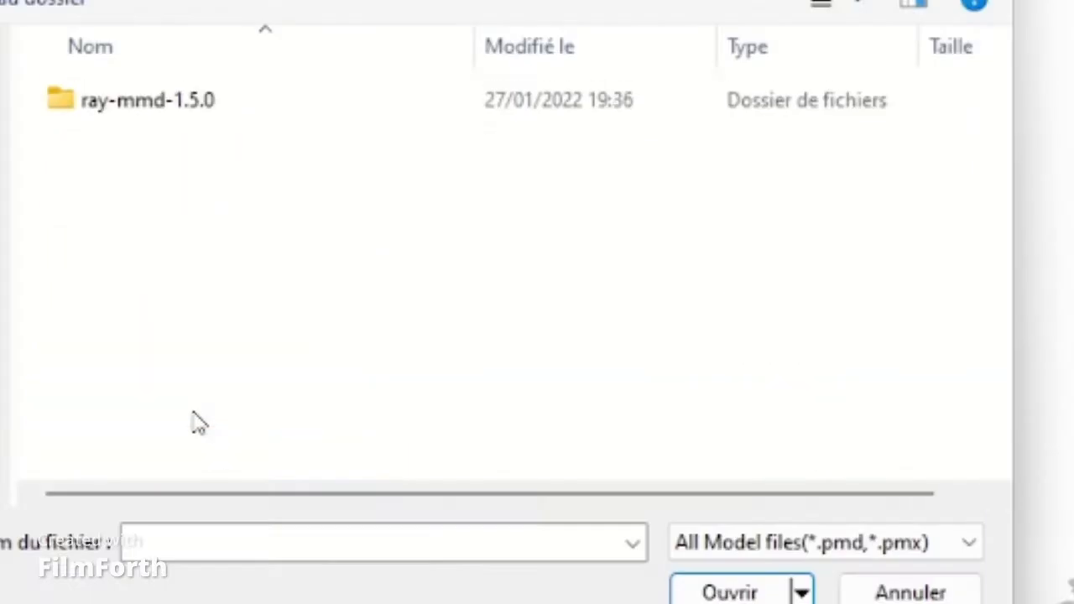
{"action": "double_click", "coordinate": [203, 140]}
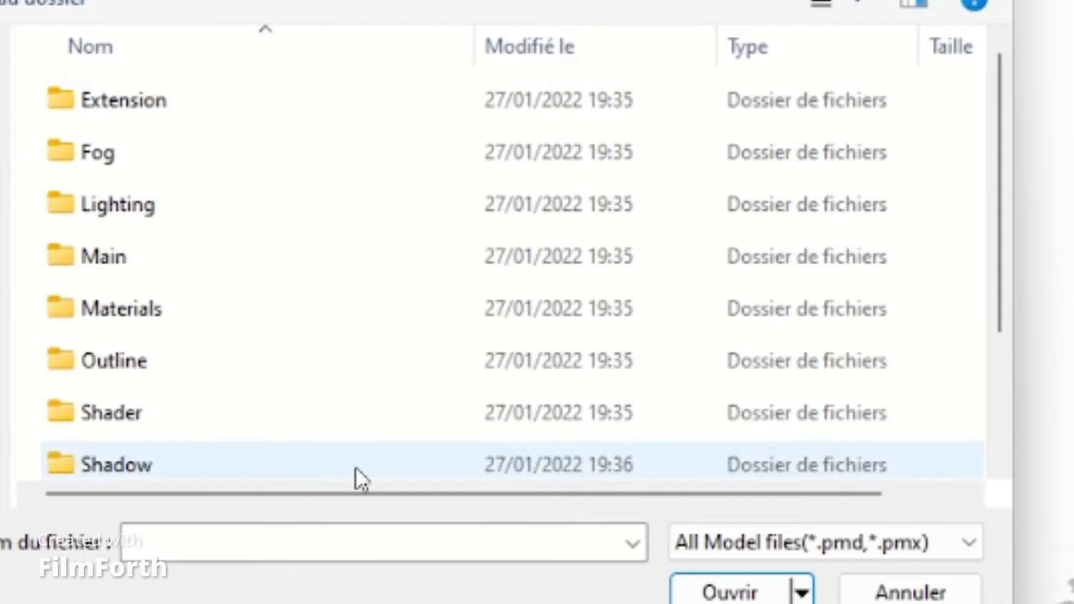
Step: Load the skybox model Time of day.pmx from Skybox\Time of day and dismiss its model information
{"action": "scroll", "coordinate": [356, 467], "scroll_direction": "down", "scroll_amount": 2}
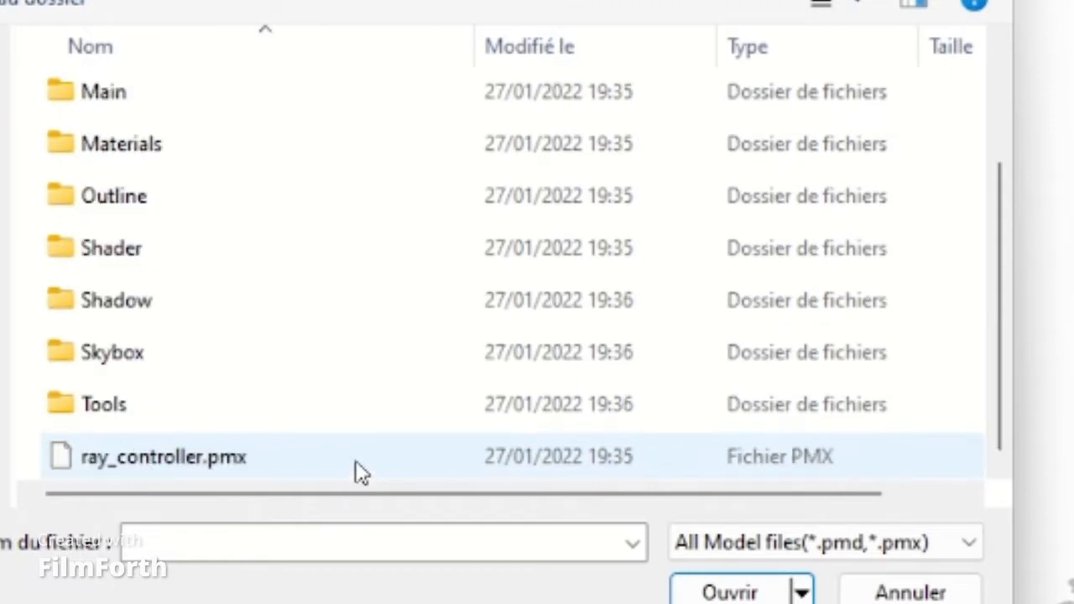
{"action": "double_click", "coordinate": [328, 373]}
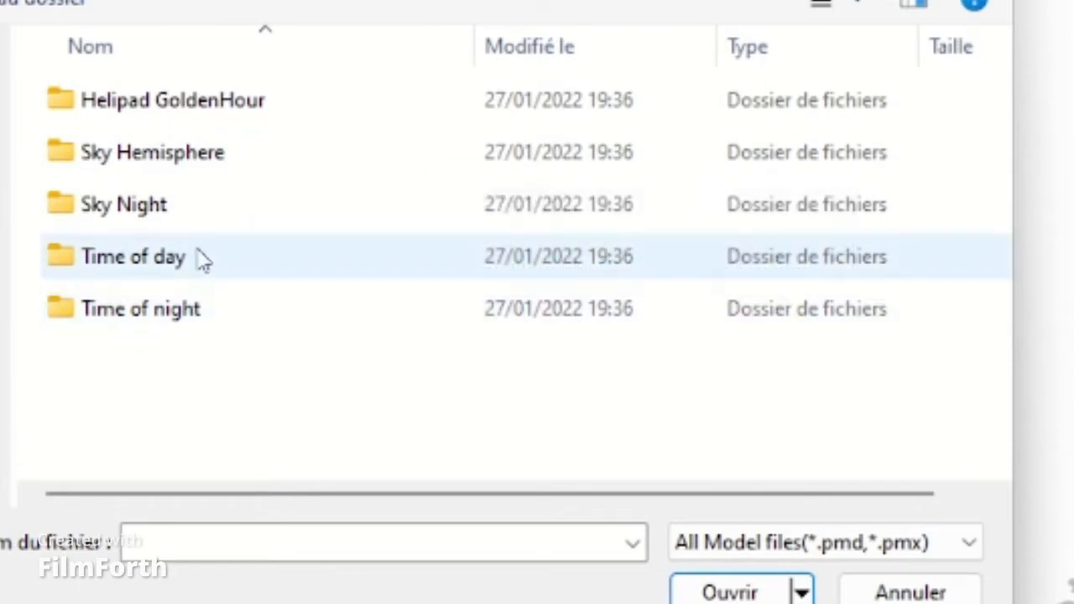
{"action": "mouse_move", "coordinate": [192, 309]}
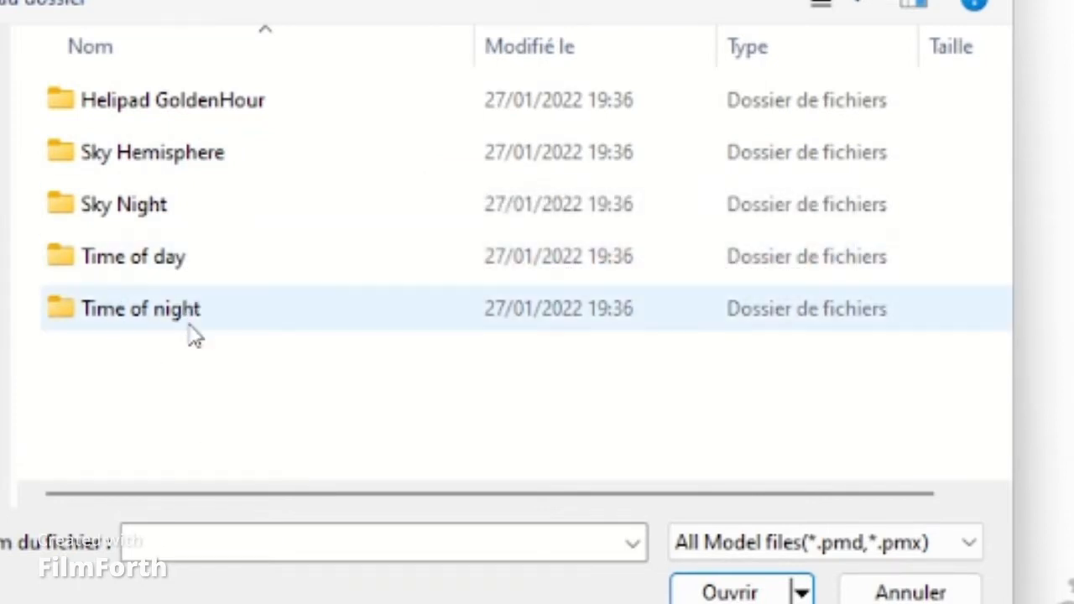
{"action": "double_click", "coordinate": [192, 257]}
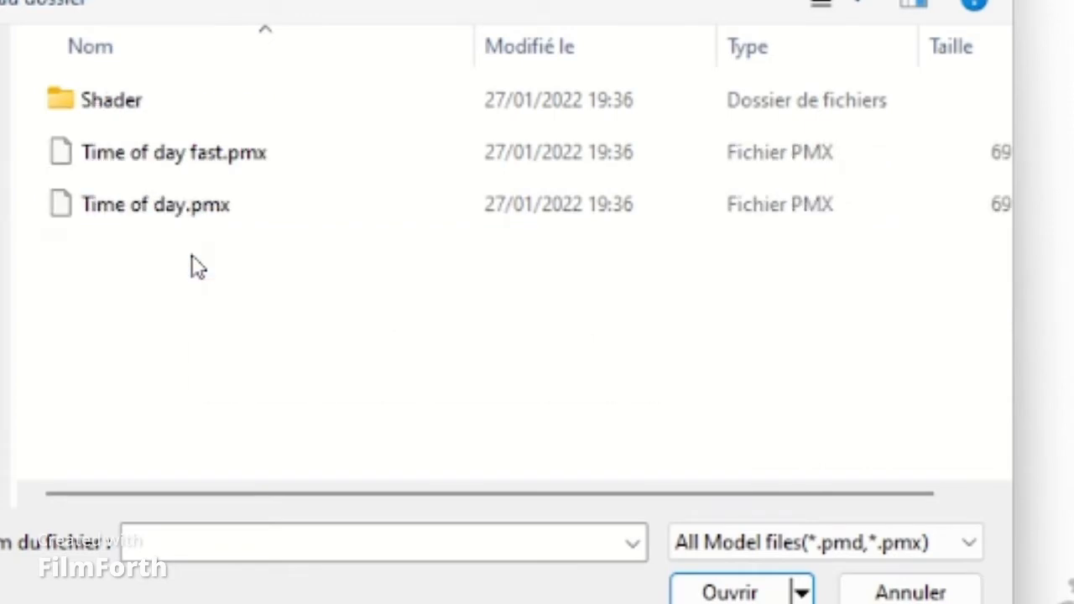
{"action": "double_click", "coordinate": [215, 202]}
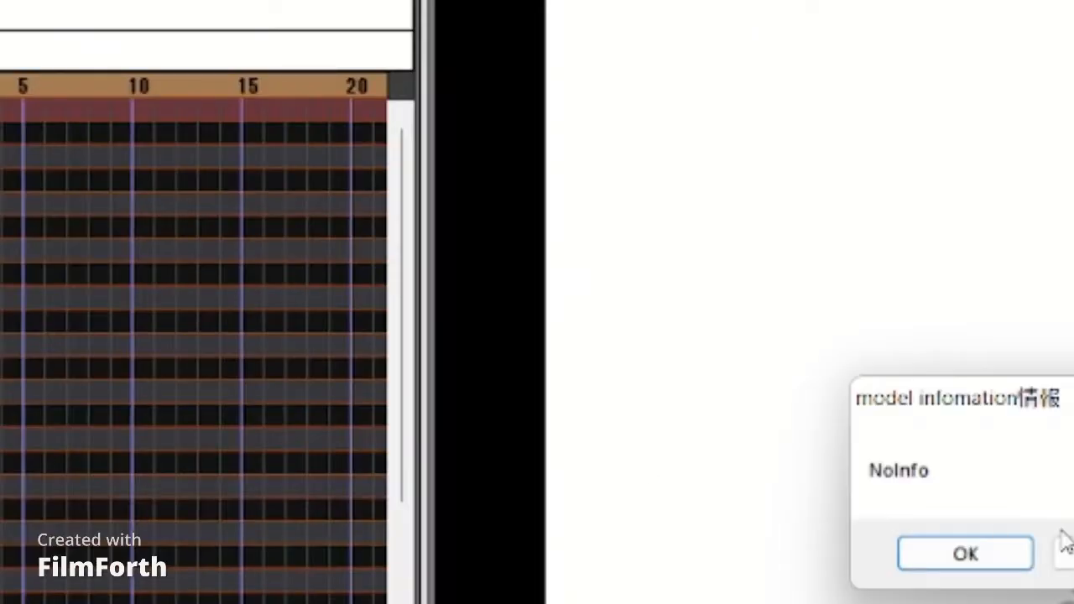
{"action": "left_click", "coordinate": [1017, 554]}
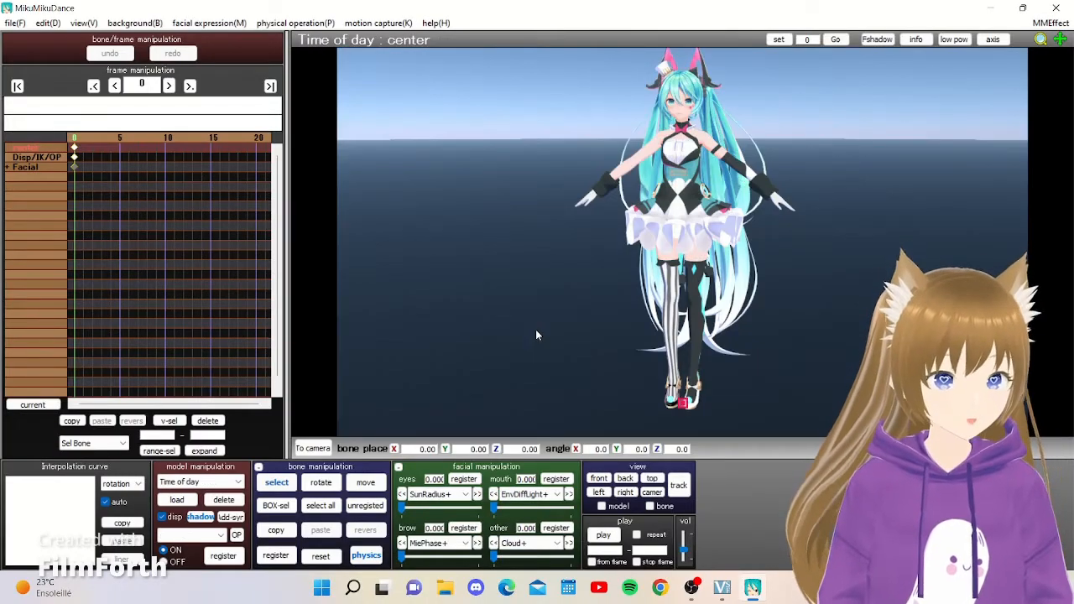
Step: In MMEffect's effect mapping, assign main.fx from ray-mmd-1.5.0\Main to the Hatsune Miku model and accept the mapping
{"action": "mouse_move", "coordinate": [535, 330]}
{"action": "right_mouse_down"}
{"action": "mouse_move", "coordinate": [485, 326]}
{"action": "mouse_move", "coordinate": [520, 338]}
{"action": "right_mouse_up"}
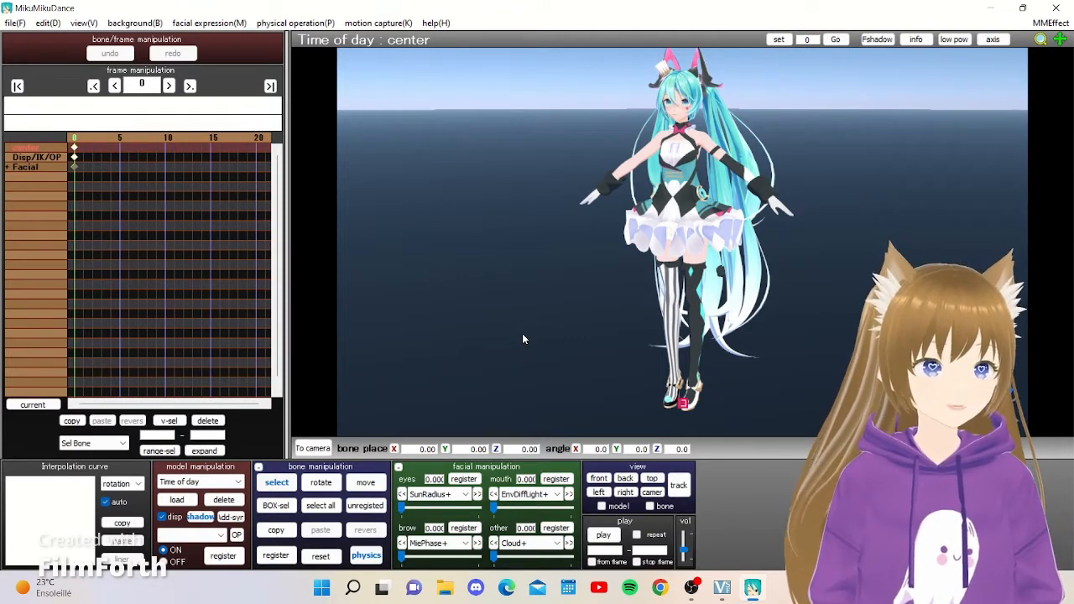
{"action": "scroll", "coordinate": [522, 334], "scroll_direction": "down", "scroll_amount": 1}
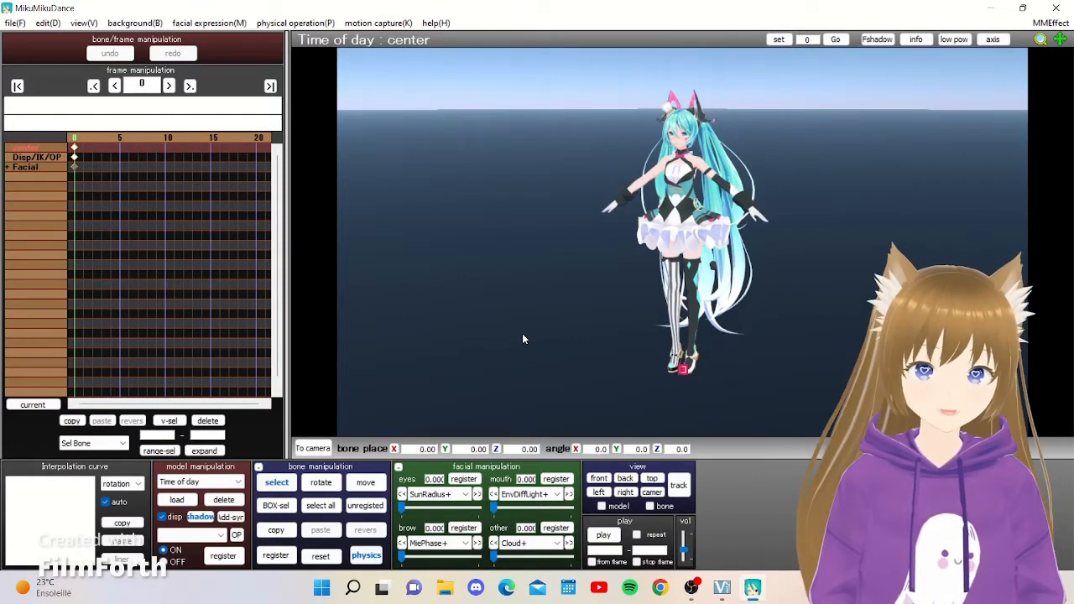
{"action": "right_click_drag", "start_coordinate": [522, 333], "coordinate": [615, 245]}
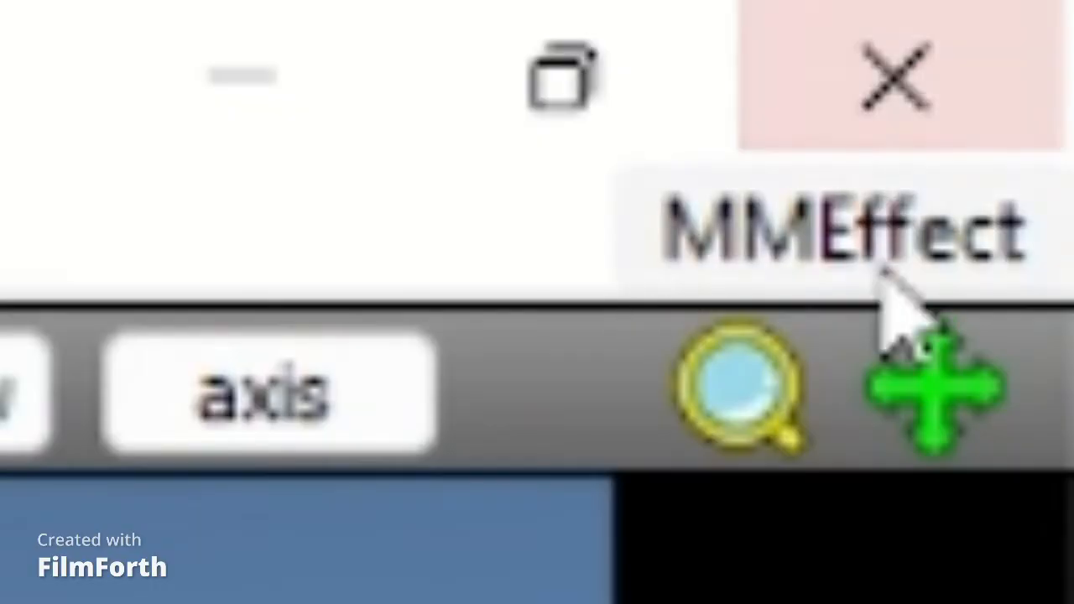
{"action": "left_click", "coordinate": [1054, 25]}
{"action": "left_click", "coordinate": [756, 588]}
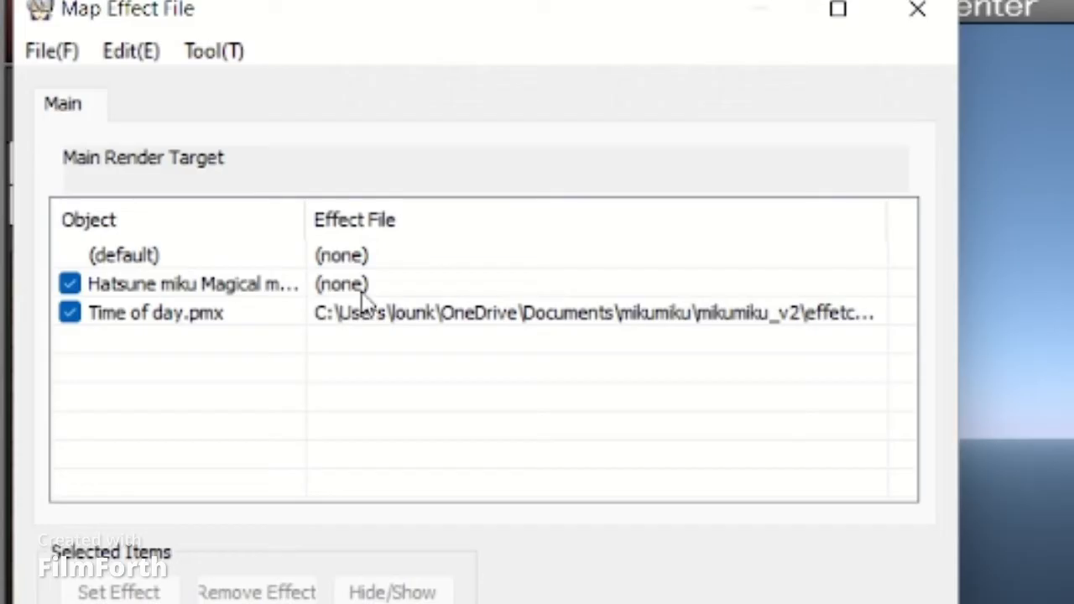
{"action": "double_click", "coordinate": [363, 298]}
{"action": "left_click", "coordinate": [234, 165]}
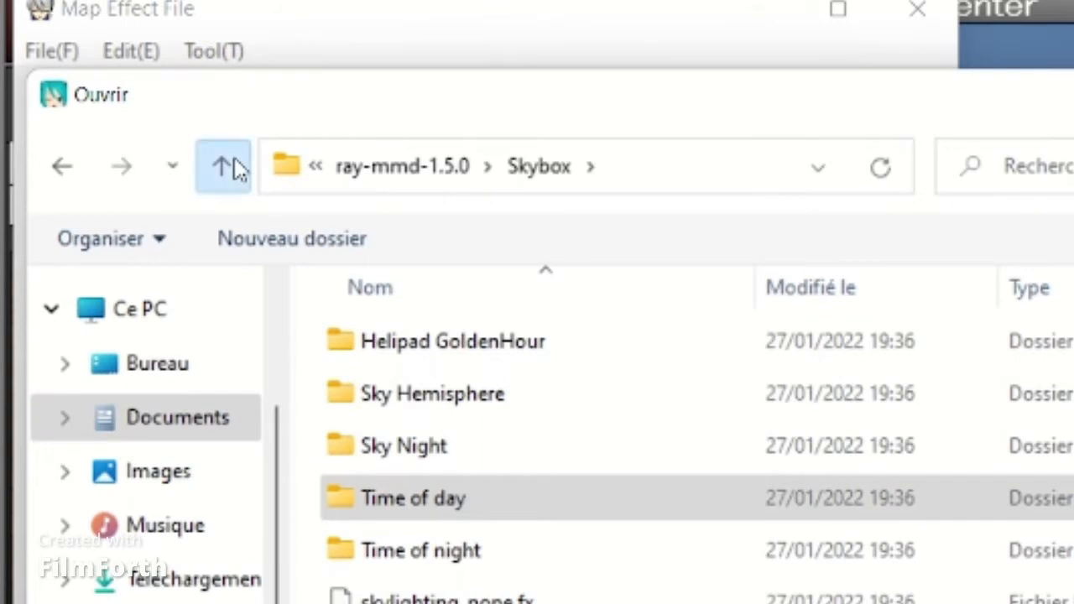
{"action": "left_click", "coordinate": [234, 166]}
{"action": "double_click", "coordinate": [467, 448]}
{"action": "left_click", "coordinate": [494, 336]}
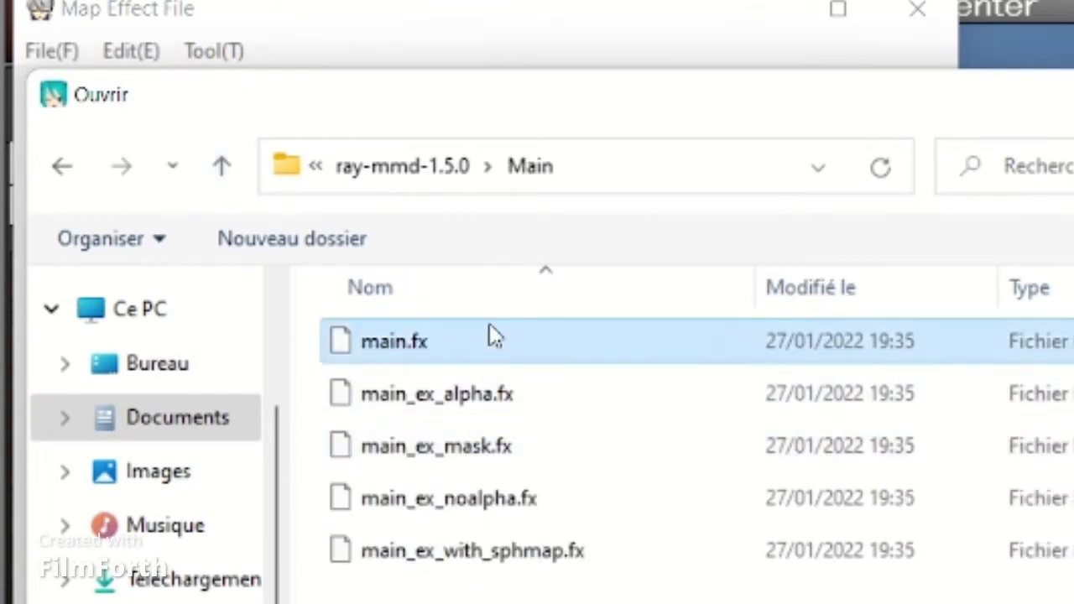
{"action": "double_click", "coordinate": [494, 336]}
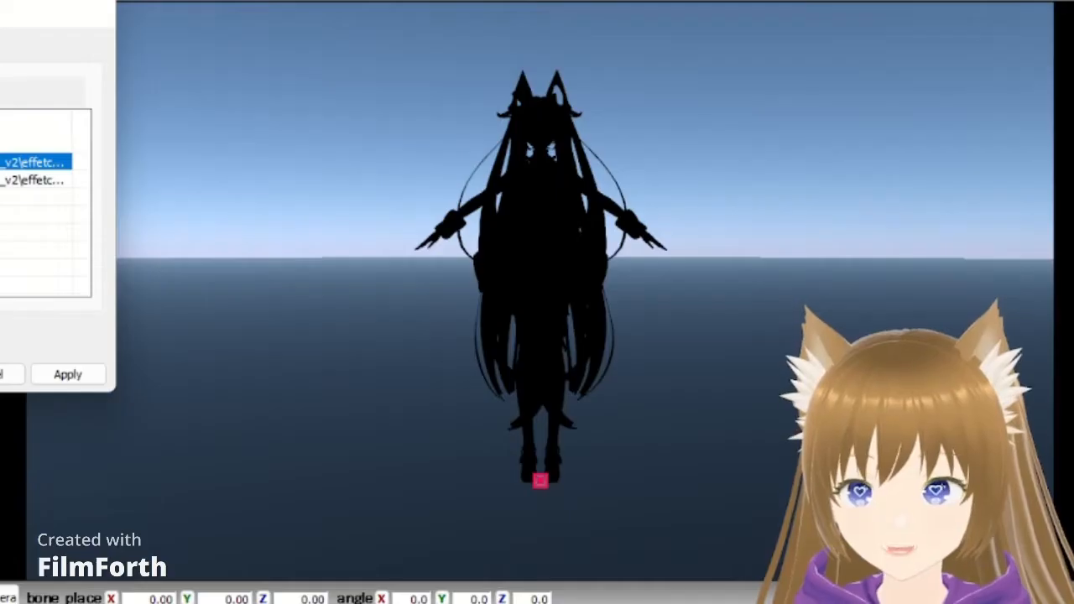
{"action": "left_click", "coordinate": [646, 603]}
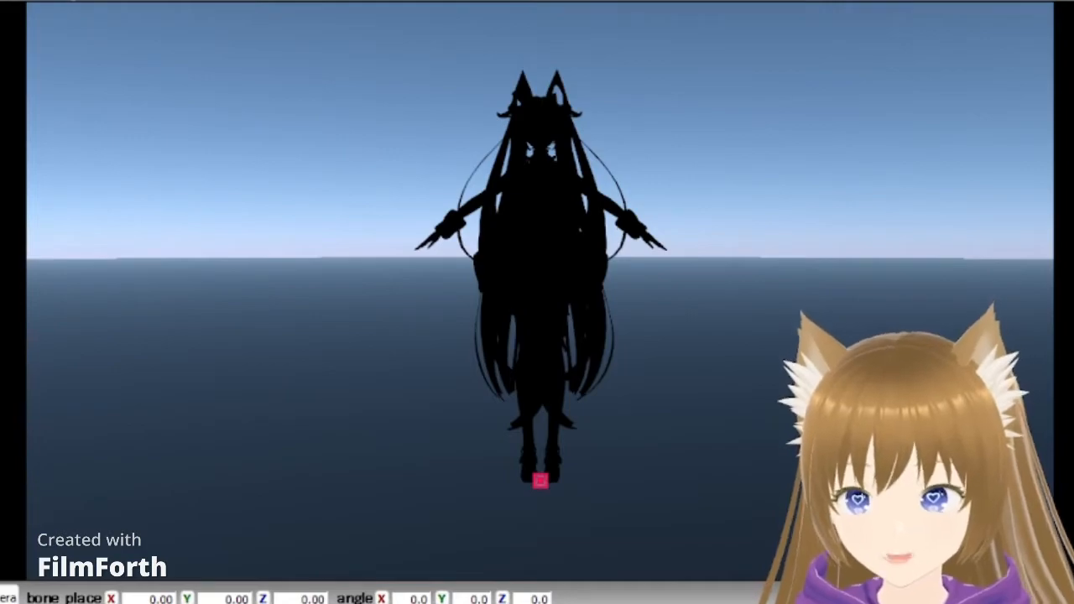
Step: Switch to camera/light/accessory editing and load the accessory ray.x from the inner ray-mmd-1.5.0 folder
{"action": "left_click", "coordinate": [202, 482]}
{"action": "left_click", "coordinate": [203, 495]}
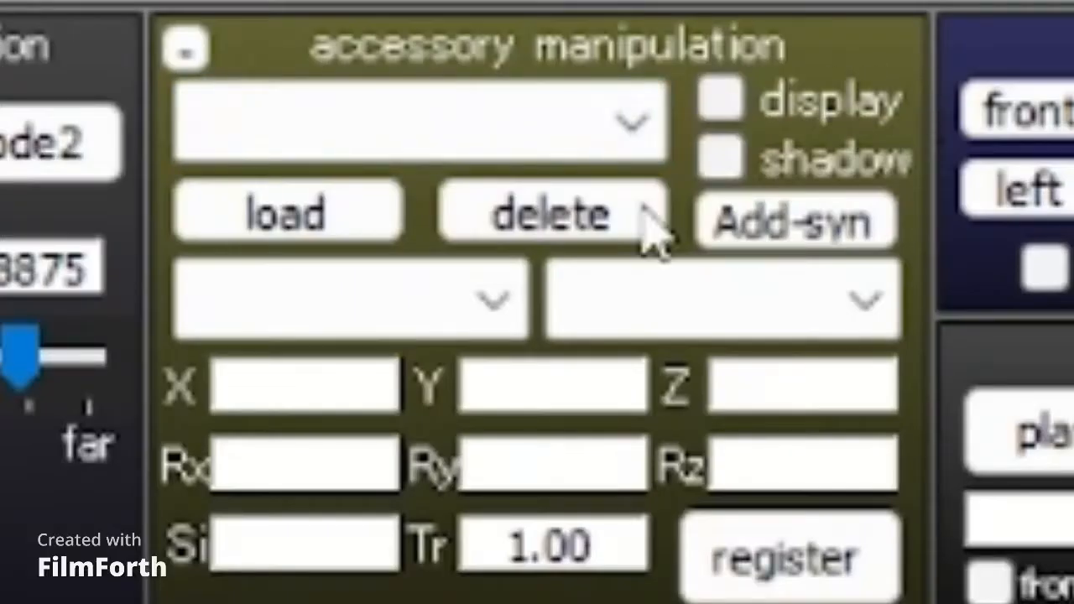
{"action": "left_click", "coordinate": [372, 220]}
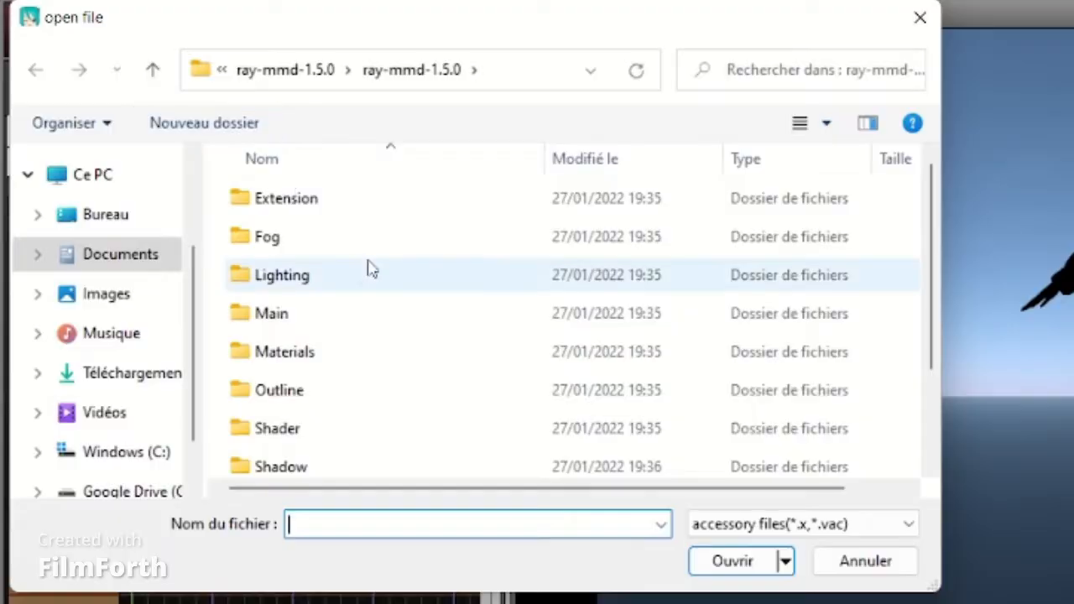
{"action": "scroll", "coordinate": [372, 270], "scroll_direction": "down", "scroll_amount": 2}
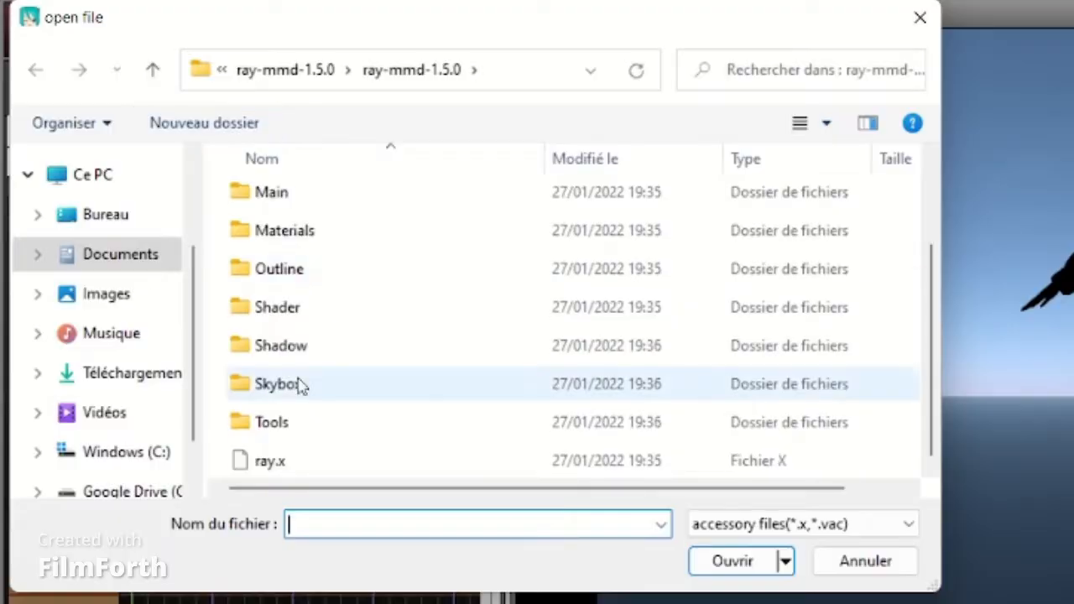
{"action": "double_click", "coordinate": [305, 477]}
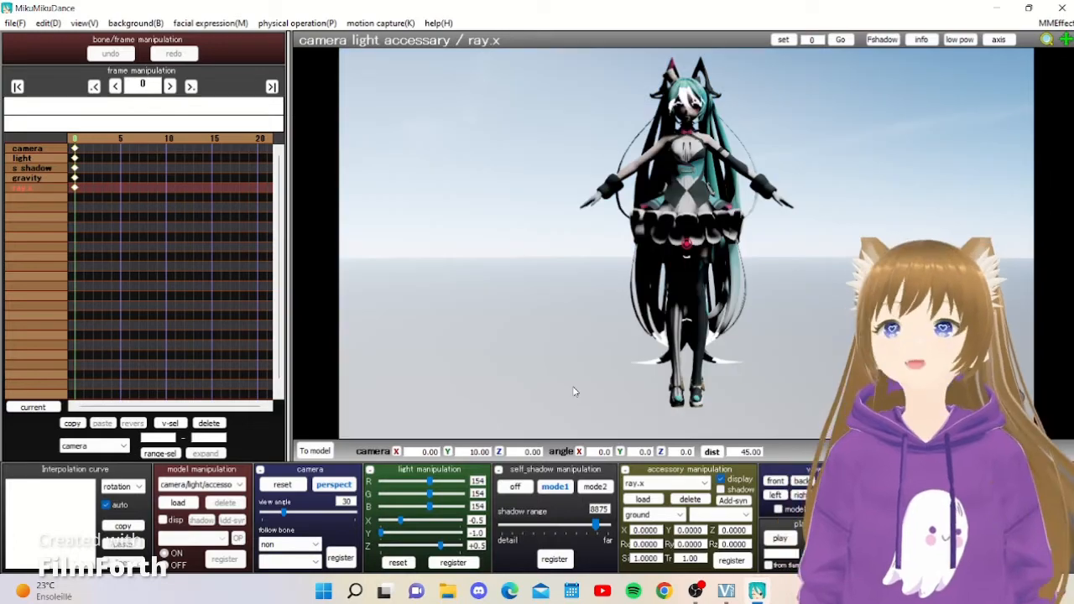
Step: In MMEffect's EnvLightMap mapping, assign Time of lighting.fx from Skybox\Time of day to Time of day.pmx and accept the mapping
{"action": "right_click_drag", "start_coordinate": [796, 225], "coordinate": [808, 204]}
{"action": "scroll", "coordinate": [768, 225], "scroll_direction": "up", "scroll_amount": 4}
{"action": "scroll", "coordinate": [768, 225], "scroll_direction": "down", "scroll_amount": 8}
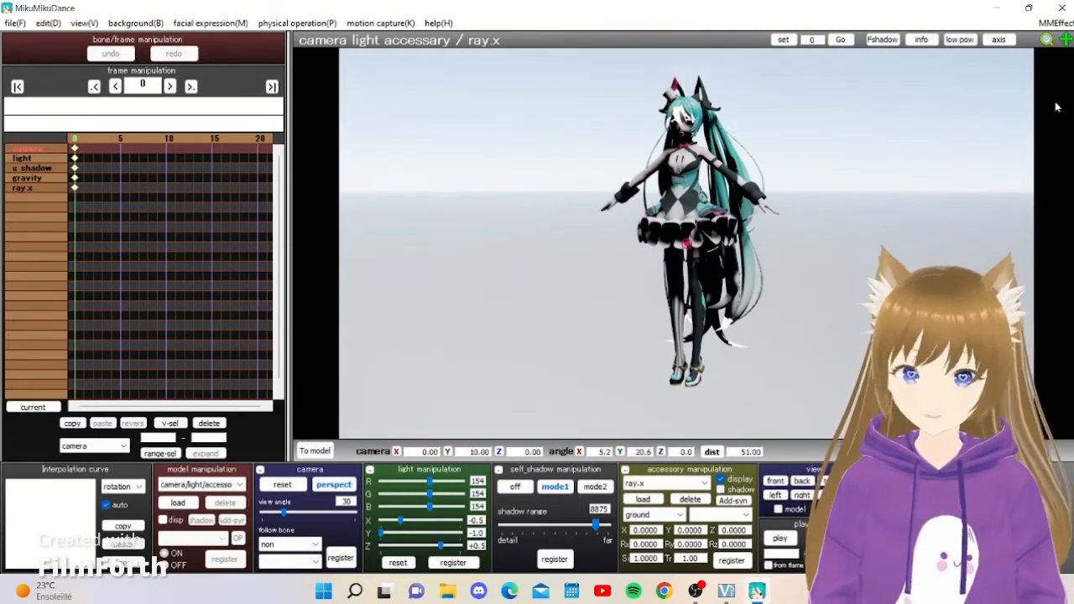
{"action": "left_click", "coordinate": [1055, 23]}
{"action": "left_click", "coordinate": [1048, 41]}
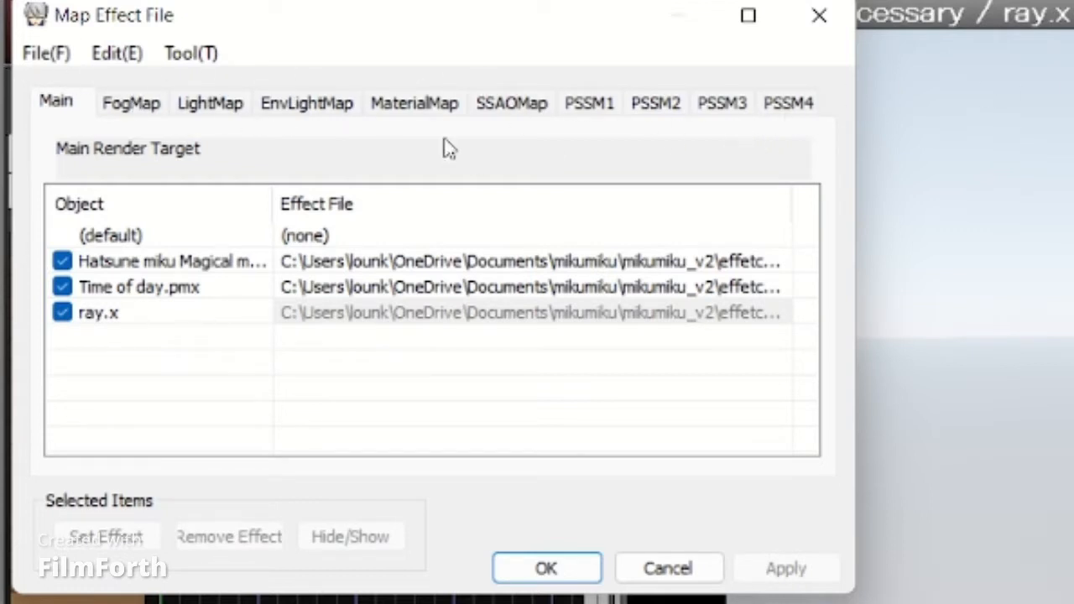
{"action": "left_click", "coordinate": [296, 111]}
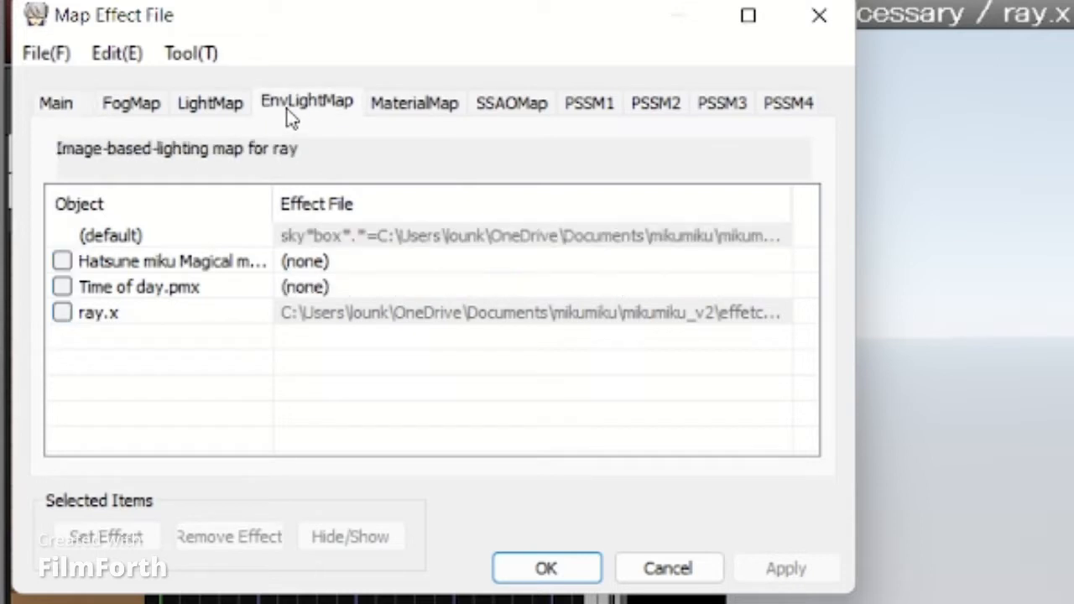
{"action": "double_click", "coordinate": [367, 290]}
{"action": "left_click", "coordinate": [197, 159]}
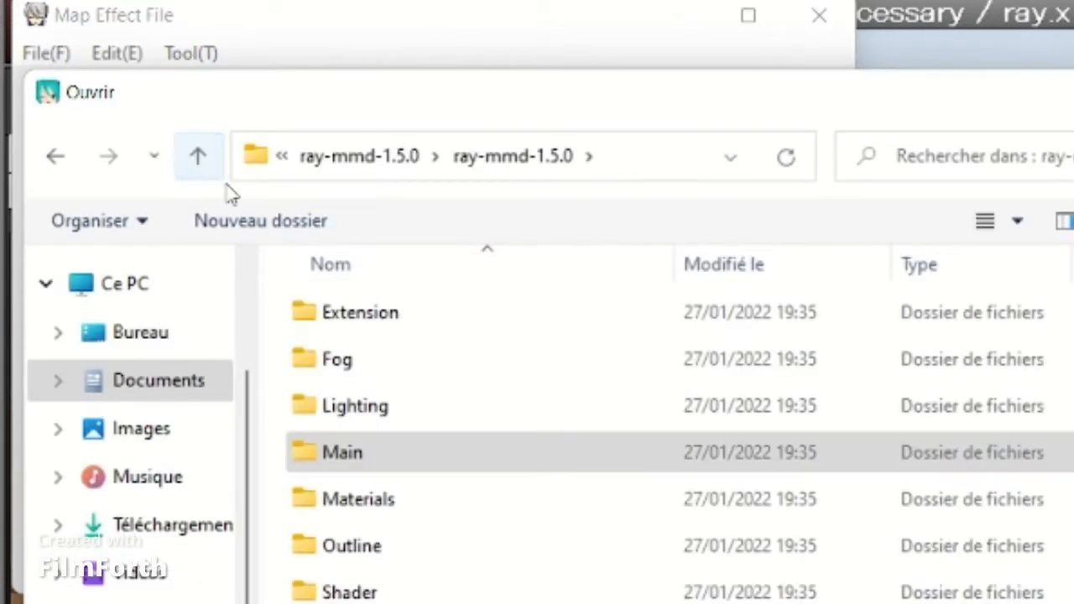
{"action": "scroll", "coordinate": [365, 470], "scroll_direction": "down", "scroll_amount": 1}
{"action": "double_click", "coordinate": [411, 541]}
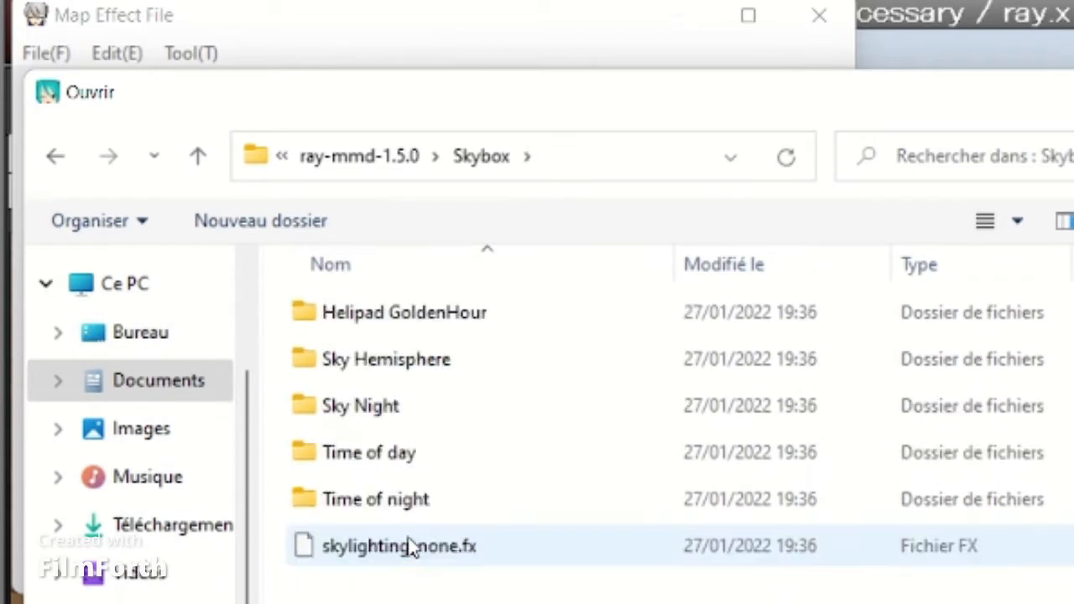
{"action": "double_click", "coordinate": [435, 455]}
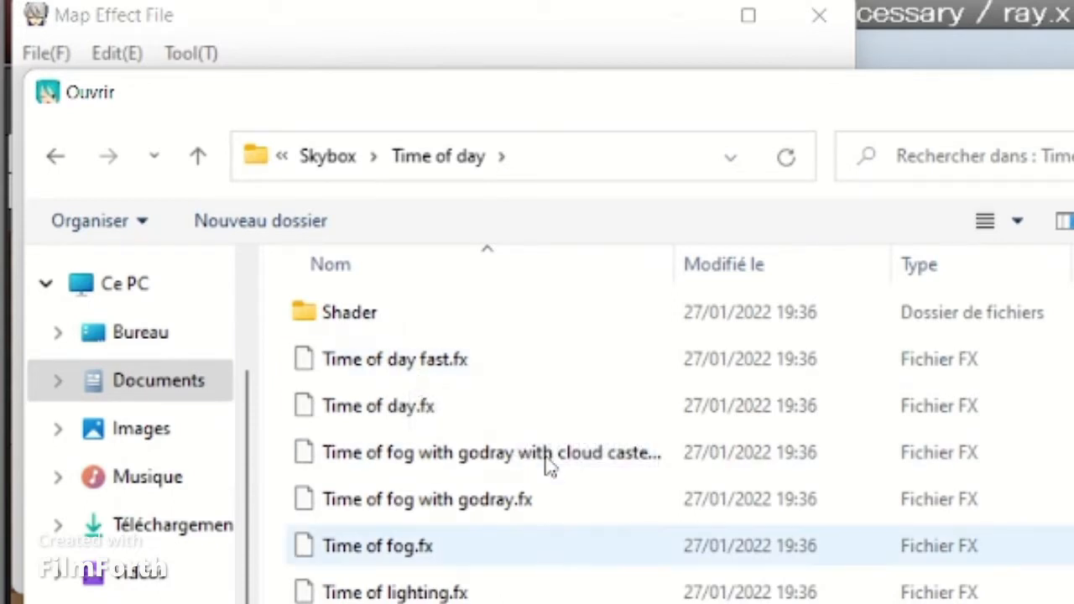
{"action": "double_click", "coordinate": [520, 594]}
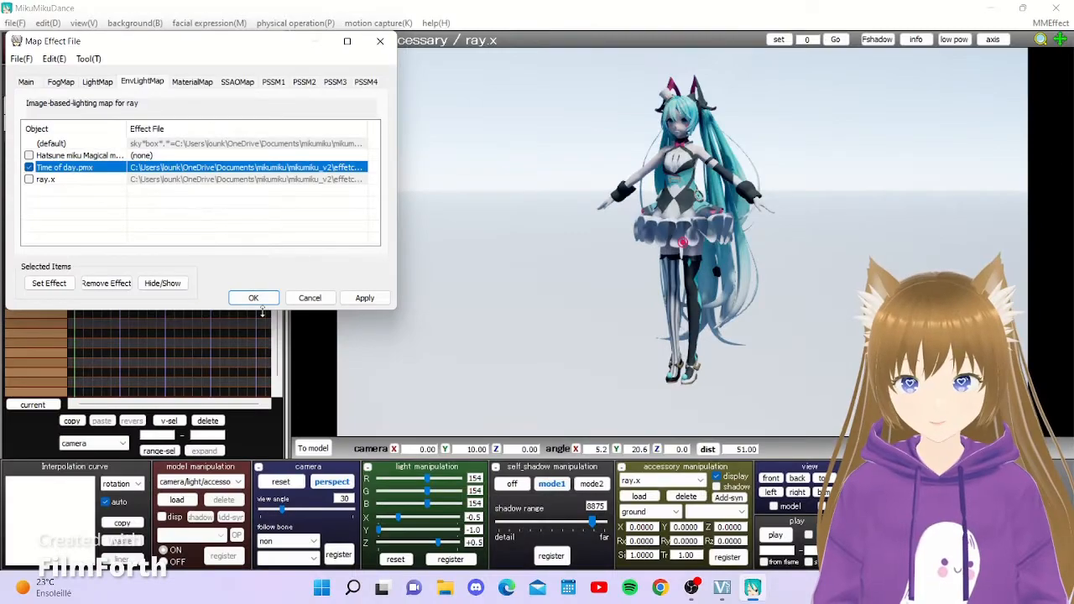
{"action": "left_click", "coordinate": [547, 568]}
Step: Inspect the lighting on the Hatsune Miku model from several angles and distances, including the face and upper body
{"action": "right_click_drag", "start_coordinate": [765, 279], "coordinate": [789, 282]}
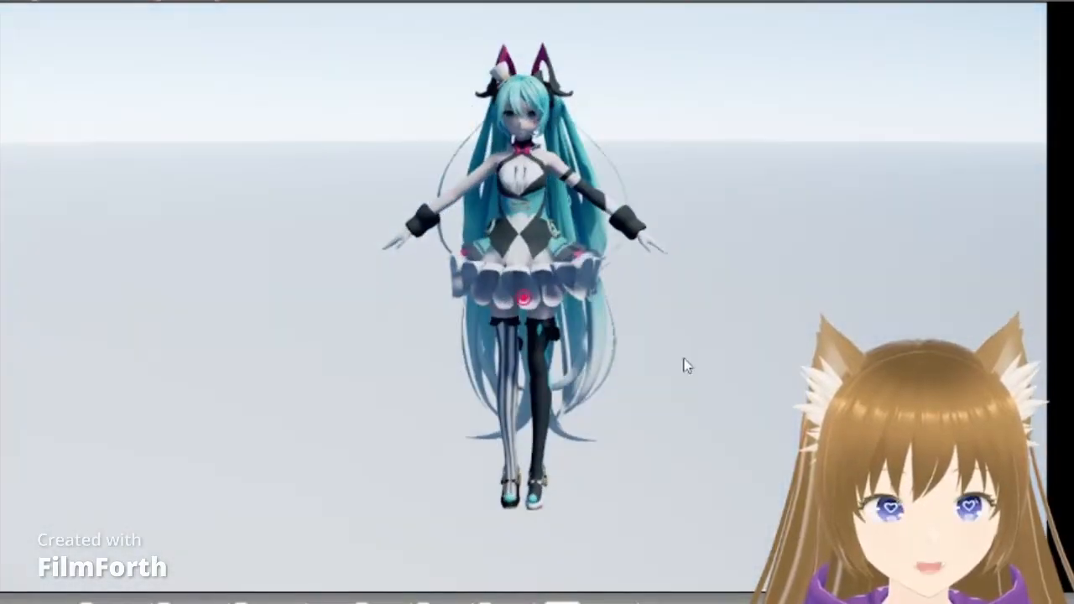
{"action": "scroll", "coordinate": [761, 305], "scroll_direction": "up", "scroll_amount": 6}
{"action": "scroll", "coordinate": [764, 306], "scroll_direction": "down", "scroll_amount": 1}
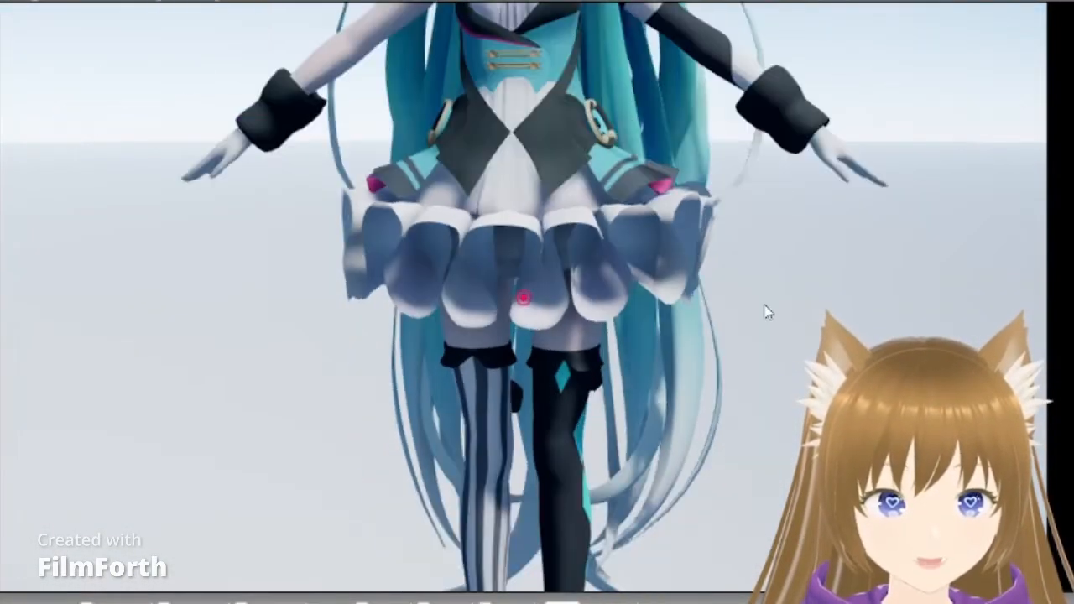
{"action": "middle_click_drag", "start_coordinate": [769, 286], "coordinate": [763, 400]}
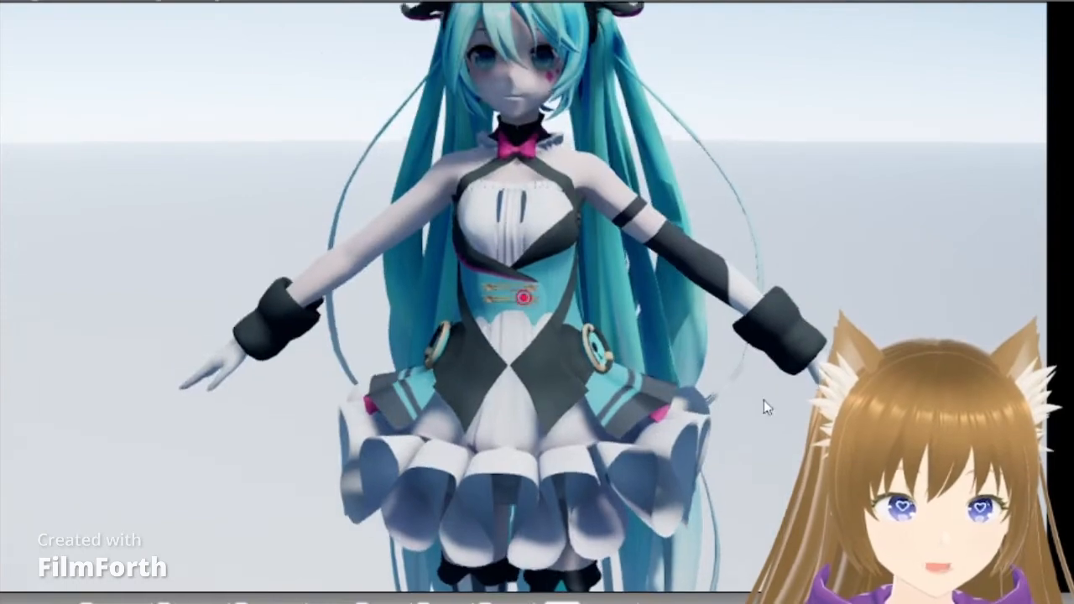
{"action": "right_click_drag", "start_coordinate": [773, 369], "coordinate": [722, 357]}
{"action": "scroll", "coordinate": [722, 358], "scroll_direction": "down", "scroll_amount": 4}
{"action": "left_click_drag", "start_coordinate": [585, 361], "coordinate": [678, 357]}
{"action": "scroll", "coordinate": [676, 355], "scroll_direction": "down", "scroll_amount": 5}
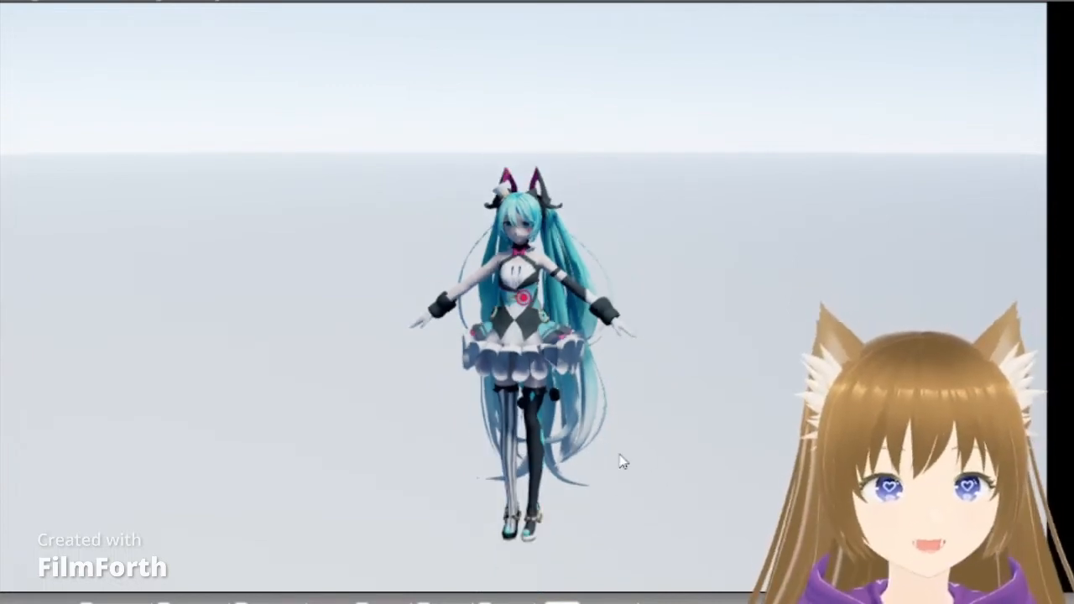
{"action": "scroll", "coordinate": [671, 448], "scroll_direction": "up", "scroll_amount": 4}
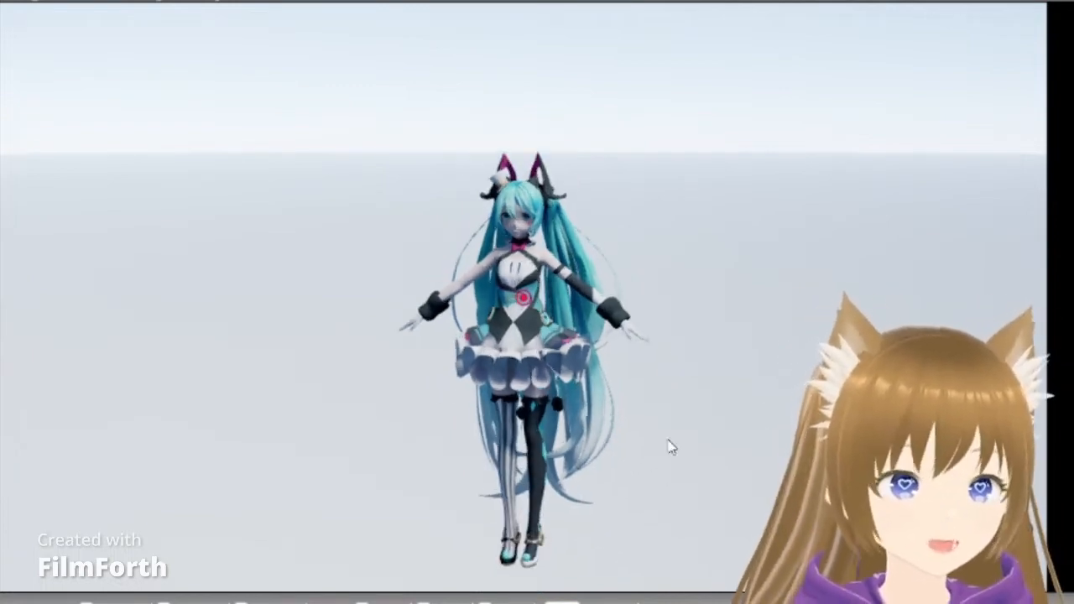
{"action": "scroll", "coordinate": [671, 447], "scroll_direction": "up", "scroll_amount": 3}
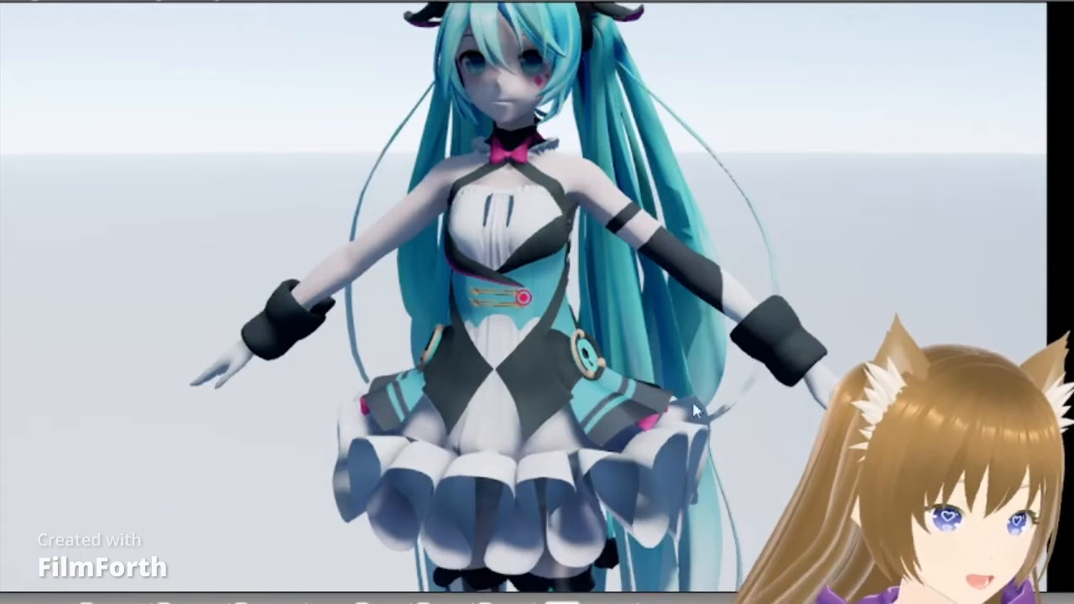
{"action": "middle_click_drag", "start_coordinate": [758, 264], "coordinate": [741, 328]}
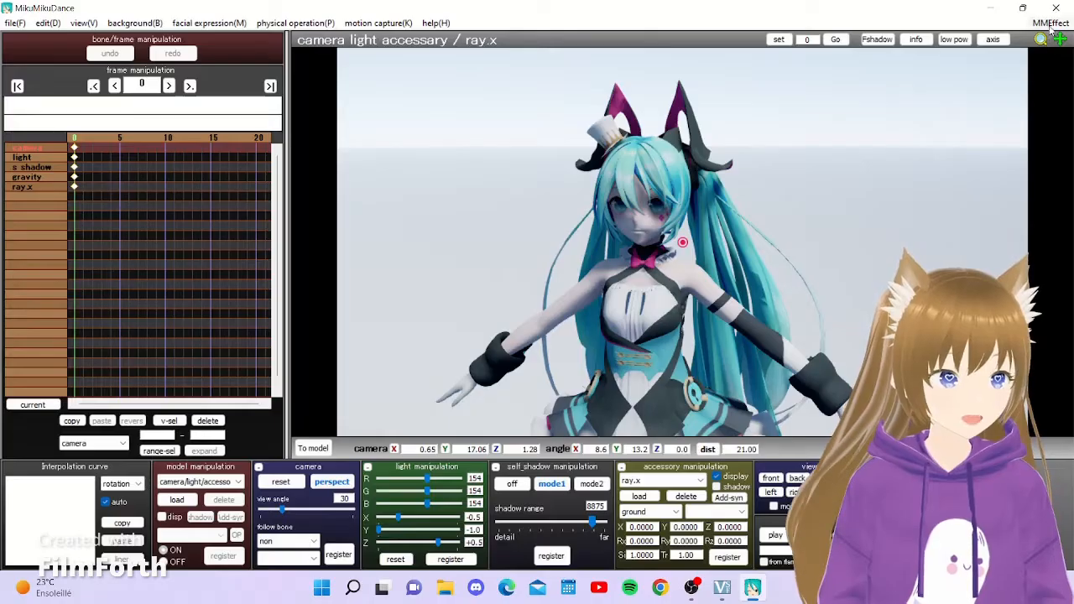
Step: Reopen the effect mapping and extract the Hatsune Miku model's material subsets in the MaterialMap
{"action": "left_click", "coordinate": [1051, 23]}
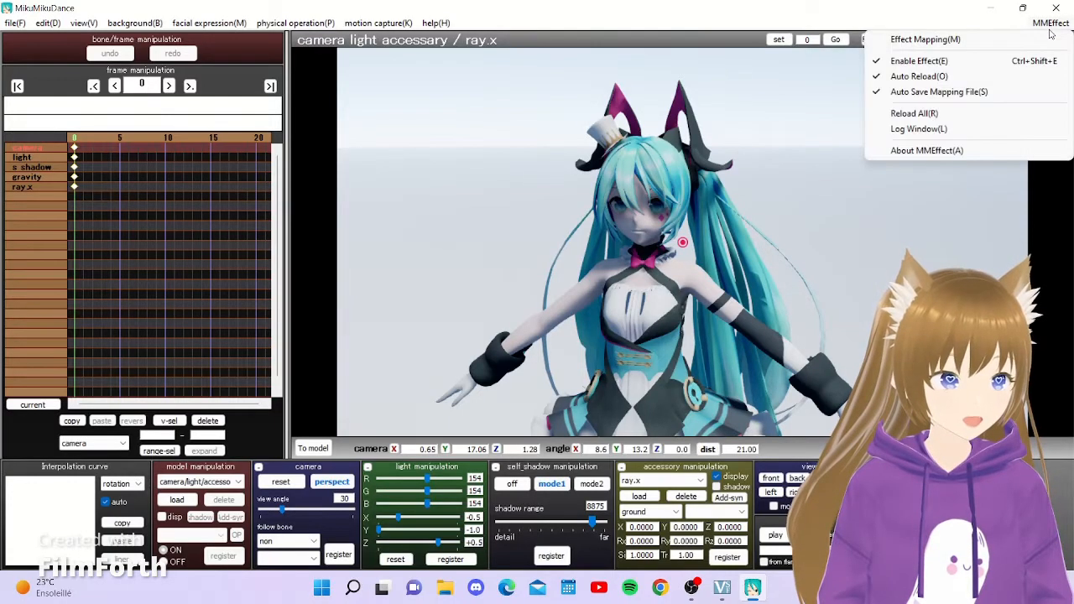
{"action": "left_click", "coordinate": [907, 39]}
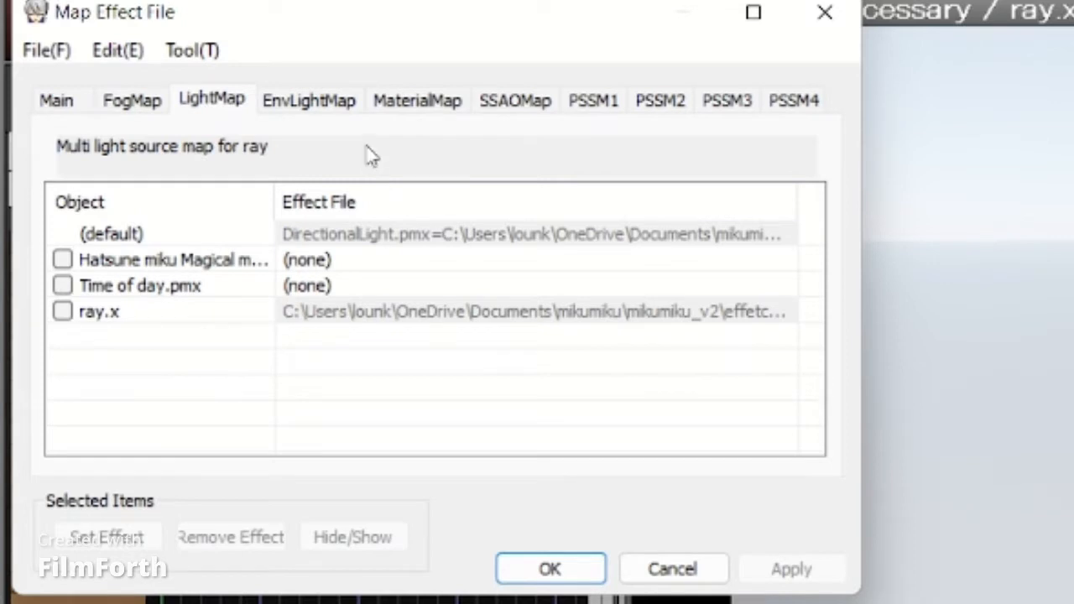
{"action": "left_click", "coordinate": [338, 99]}
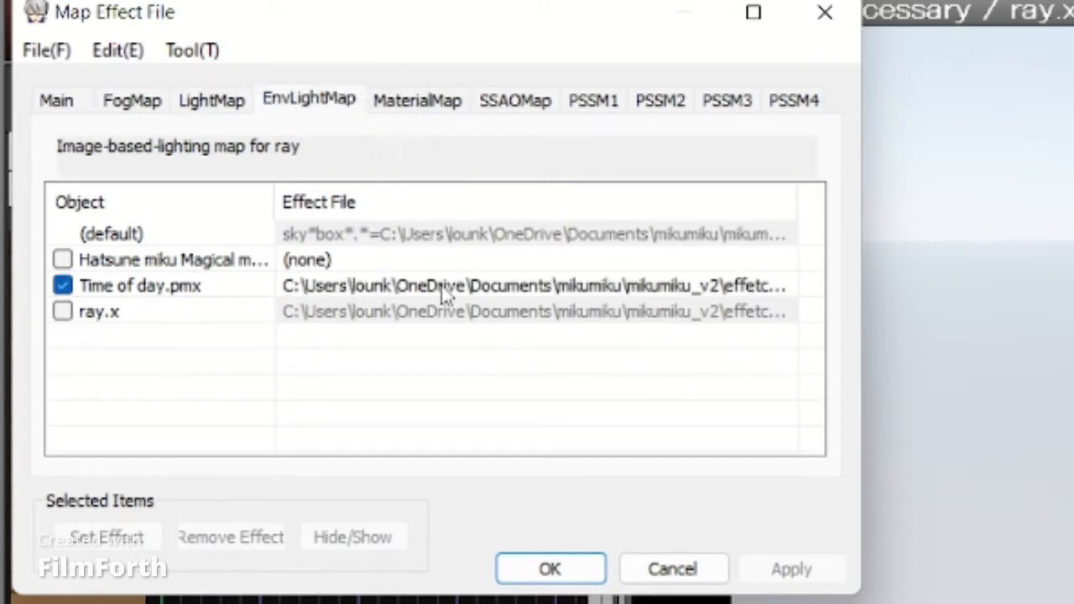
{"action": "left_click", "coordinate": [520, 116]}
{"action": "left_click", "coordinate": [665, 104]}
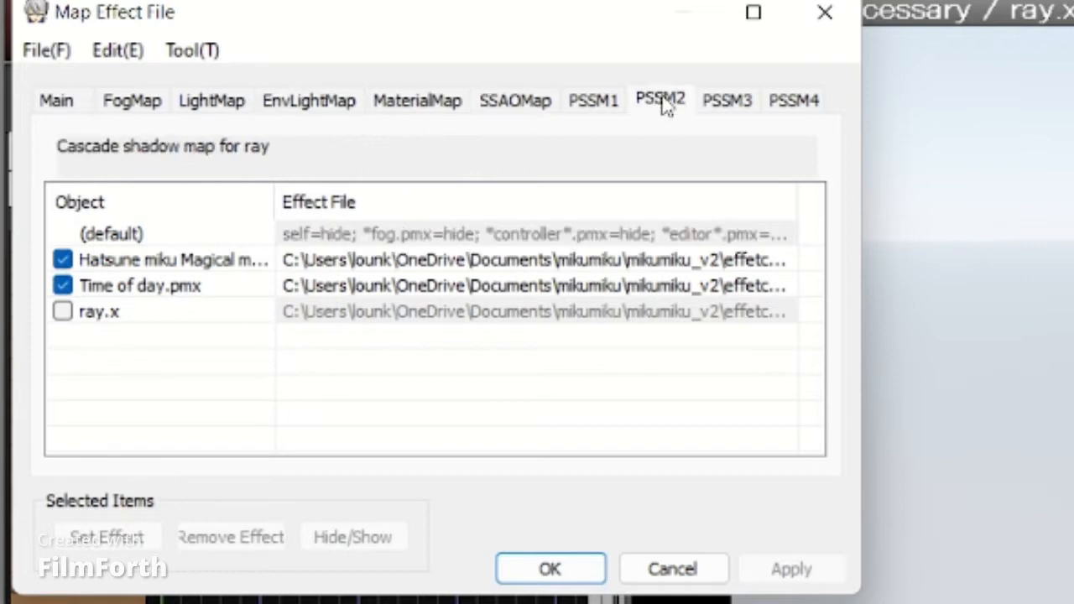
{"action": "left_click", "coordinate": [335, 102]}
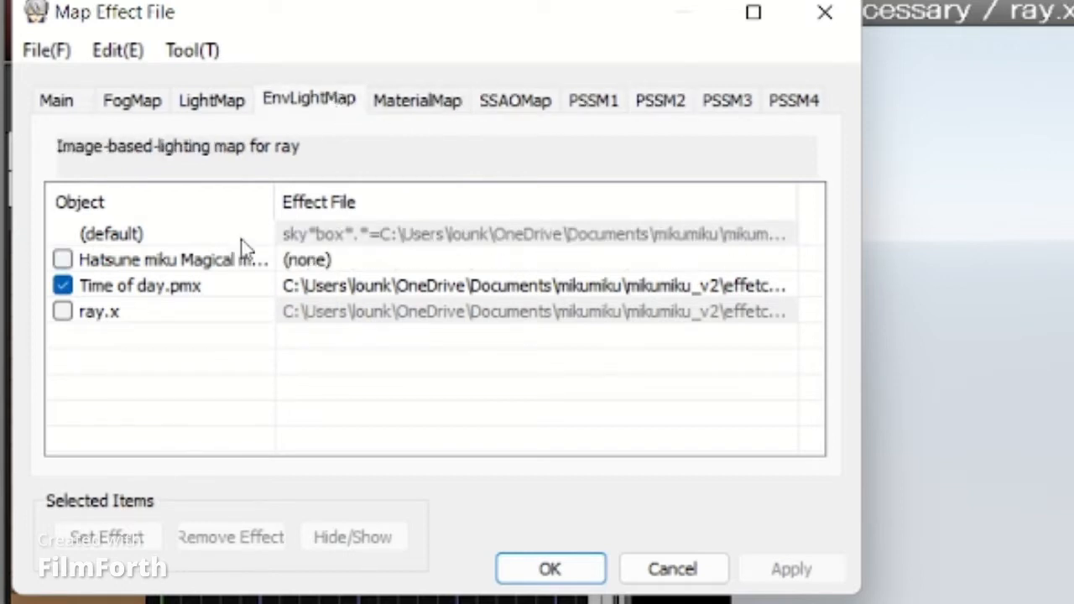
{"action": "left_click", "coordinate": [449, 102]}
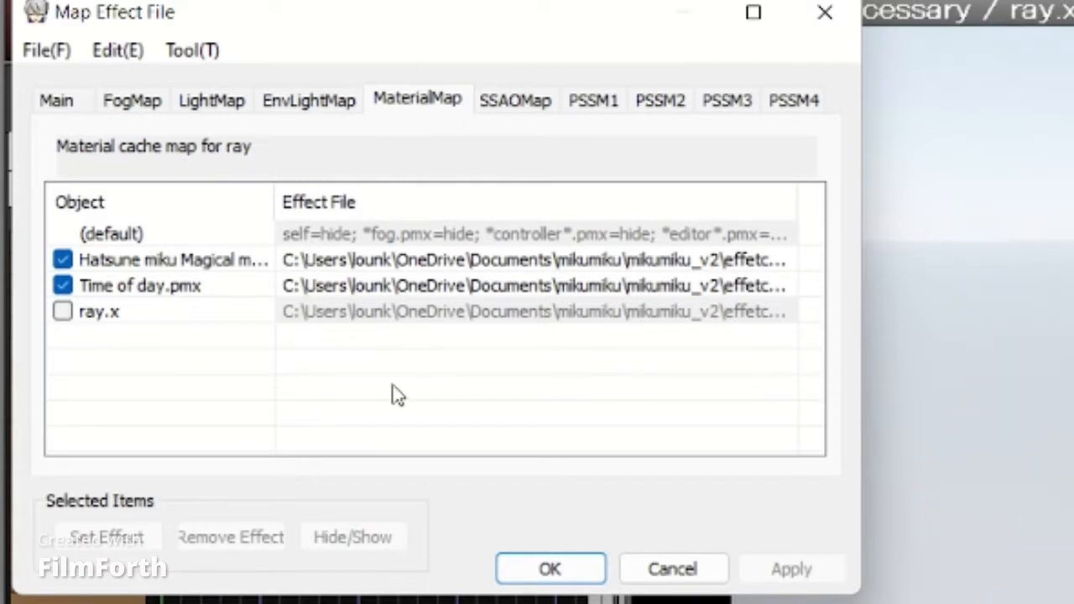
{"action": "right_click", "coordinate": [354, 271]}
{"action": "left_click", "coordinate": [430, 433]}
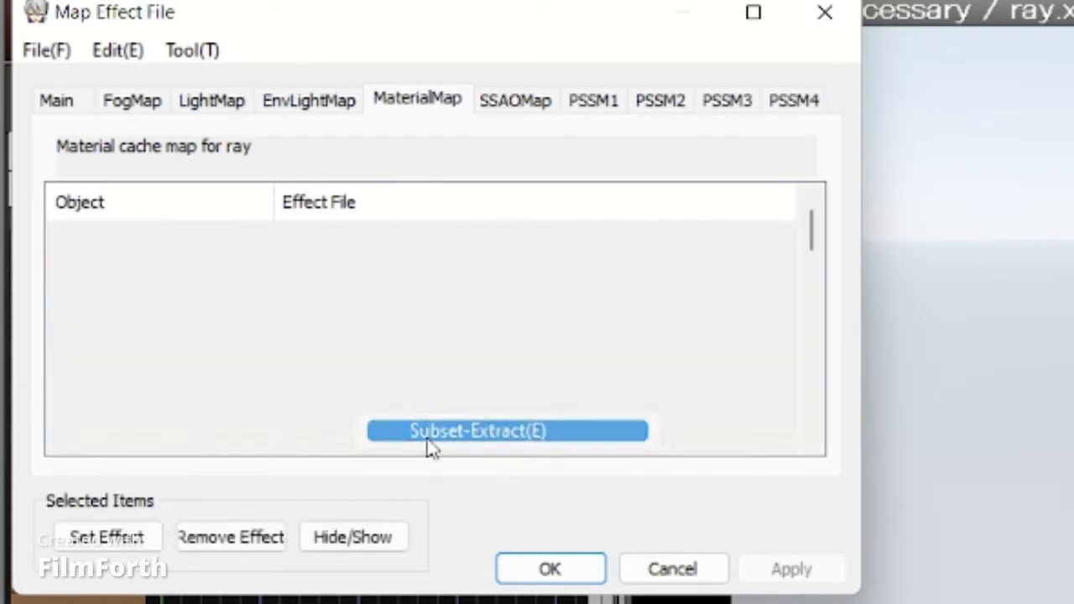
Step: Toggle the face, eyeball and eyes material subsets off and on to identify the corresponding parts of the model
{"action": "left_click", "coordinate": [65, 287]}
{"action": "left_click", "coordinate": [65, 287]}
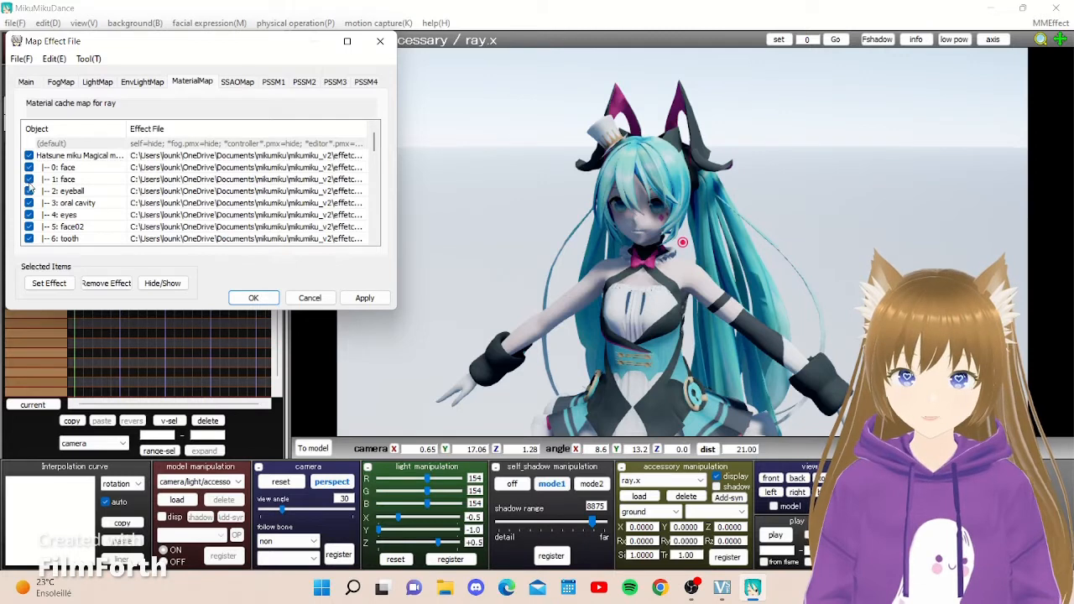
{"action": "left_click", "coordinate": [29, 192]}
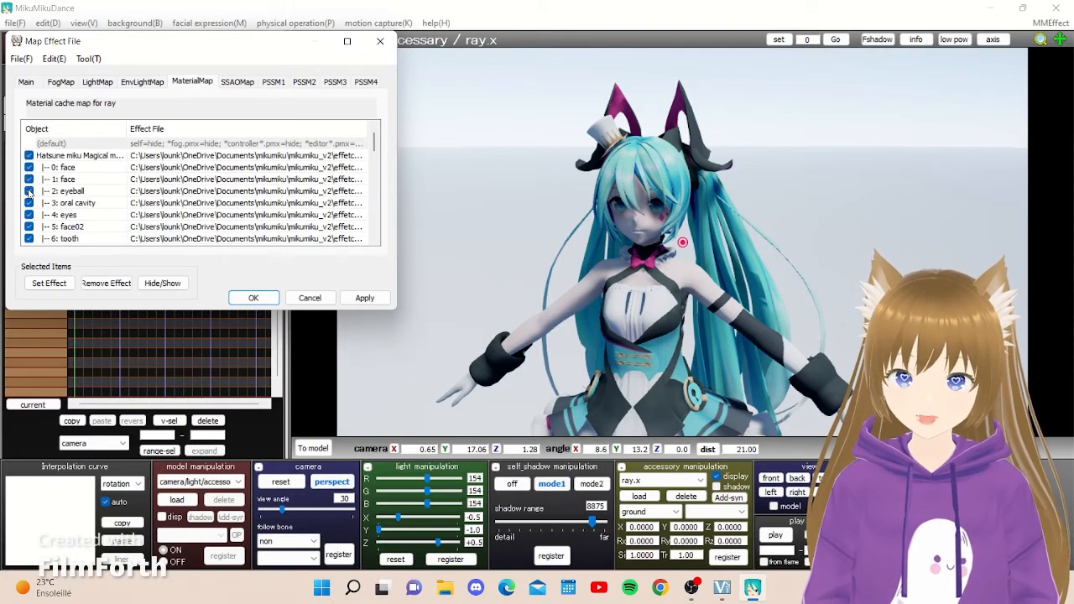
{"action": "left_click", "coordinate": [29, 215]}
{"action": "left_click", "coordinate": [29, 215]}
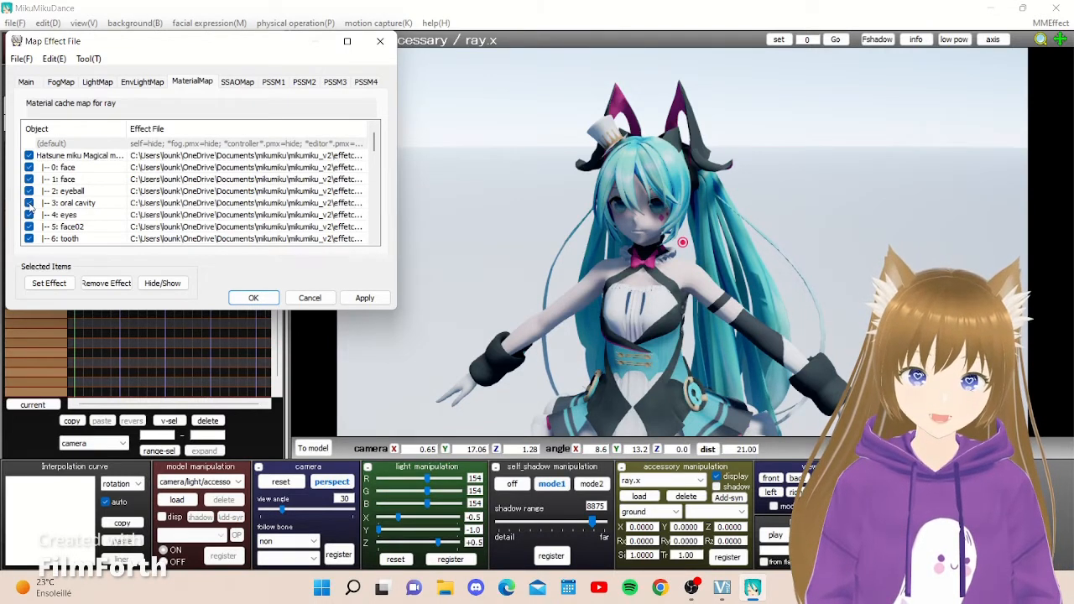
{"action": "scroll", "coordinate": [543, 202], "scroll_direction": "up", "scroll_amount": 6}
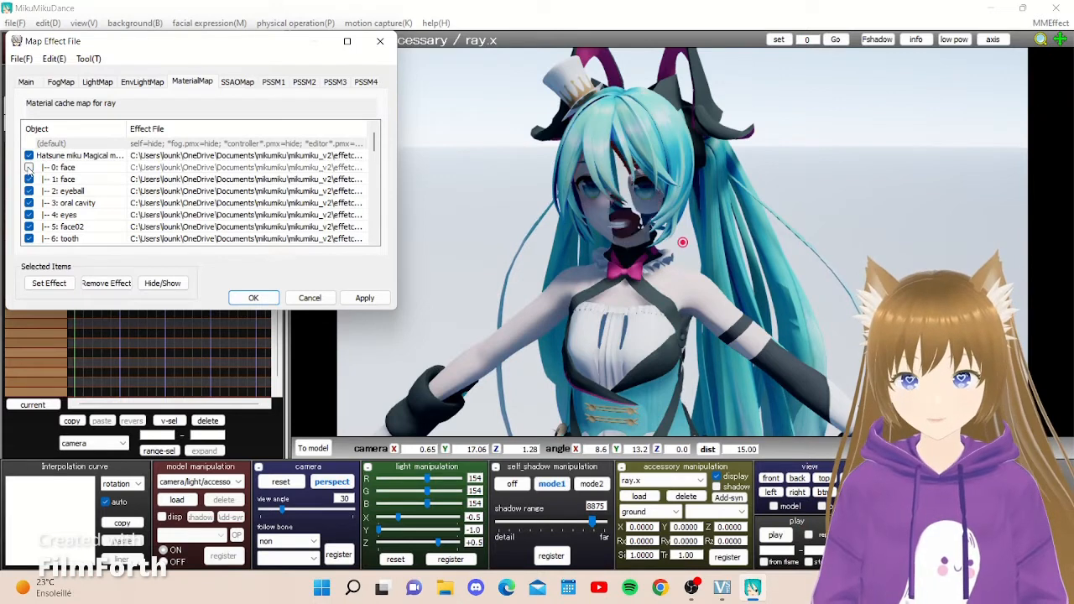
Step: Open the effect file selection for the 0: face subset and look through the material categories in the ray-mmd Materials folder
{"action": "double_click", "coordinate": [168, 172]}
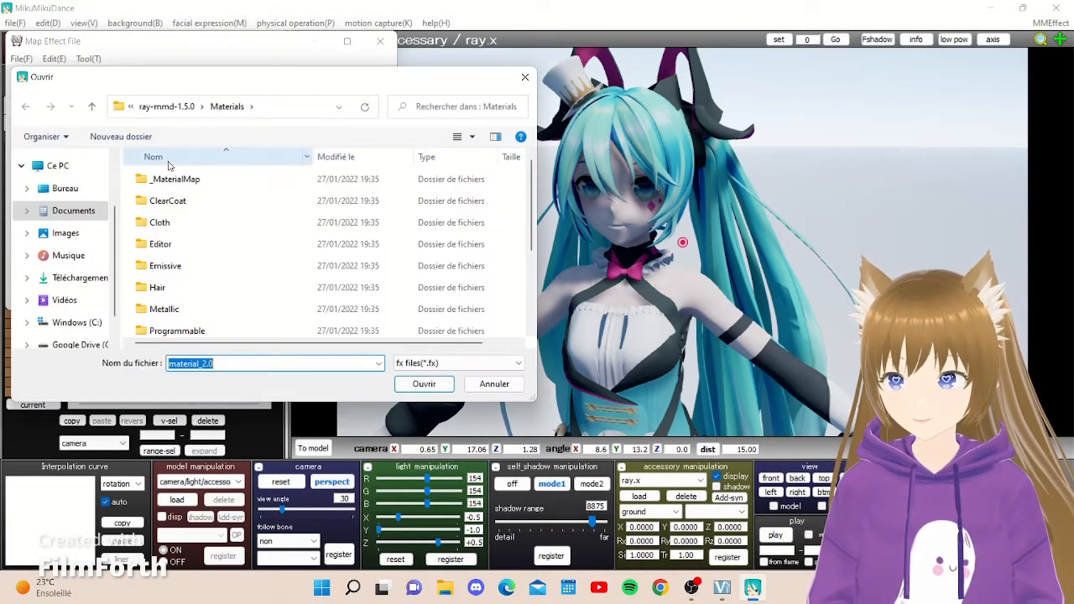
{"action": "left_click", "coordinate": [92, 107]}
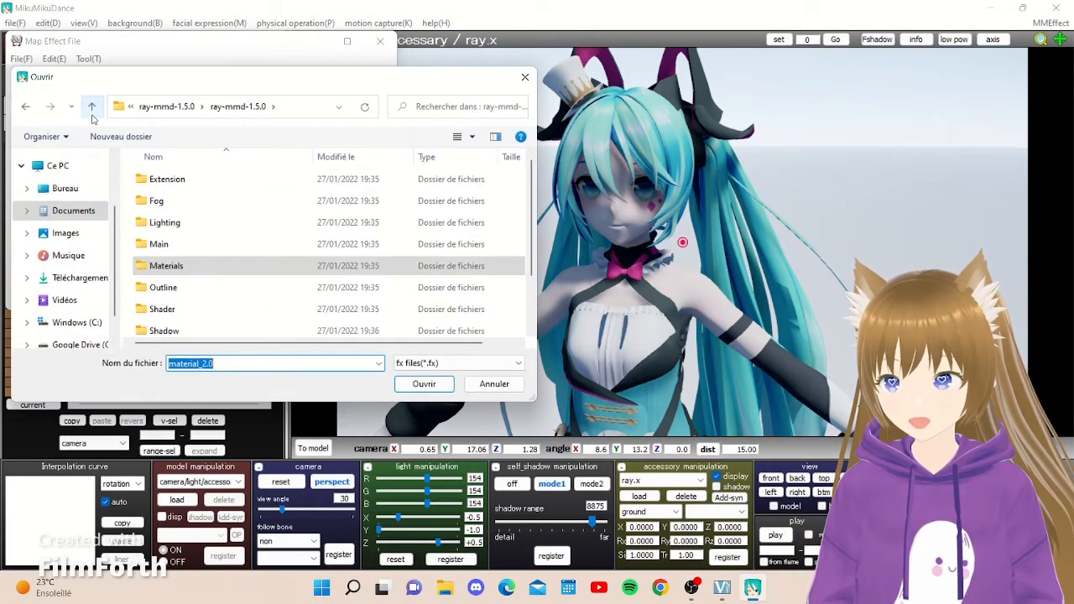
{"action": "left_click", "coordinate": [92, 107]}
{"action": "double_click", "coordinate": [186, 182]}
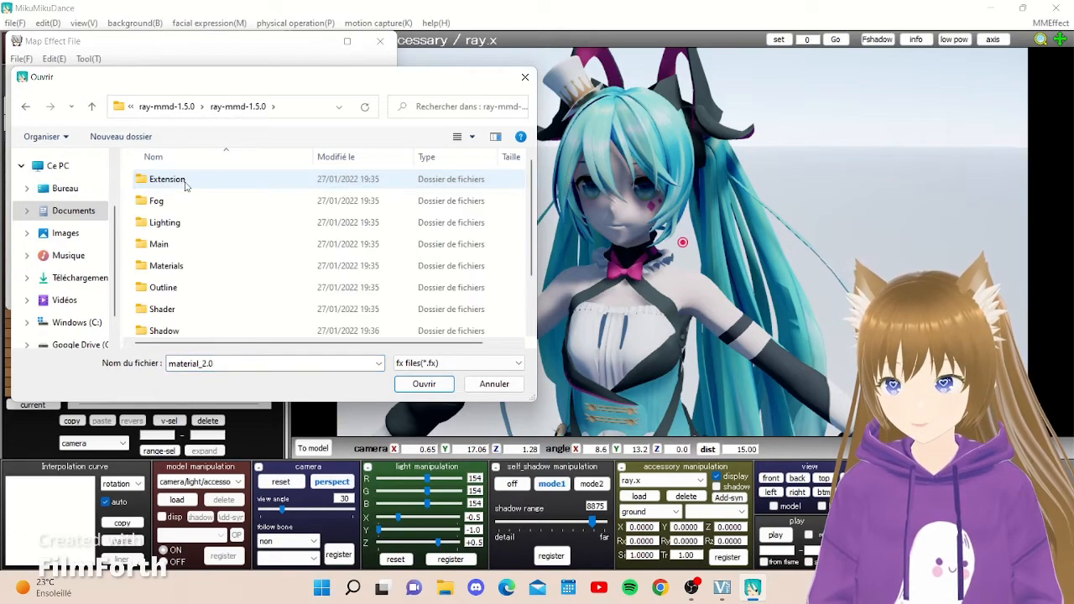
{"action": "double_click", "coordinate": [181, 267]}
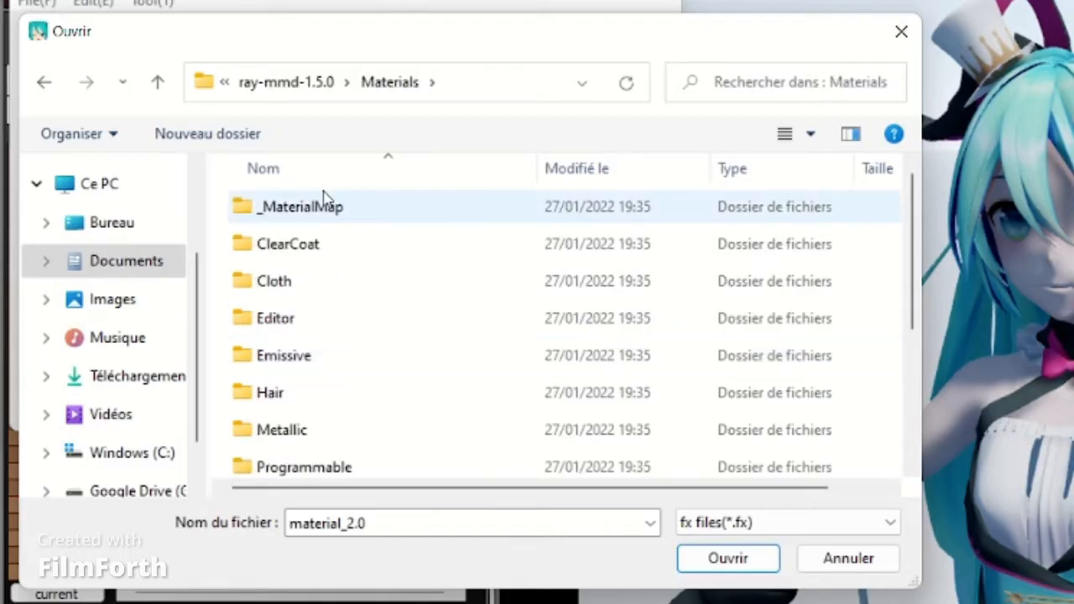
{"action": "scroll", "coordinate": [409, 350], "scroll_direction": "down", "scroll_amount": 2}
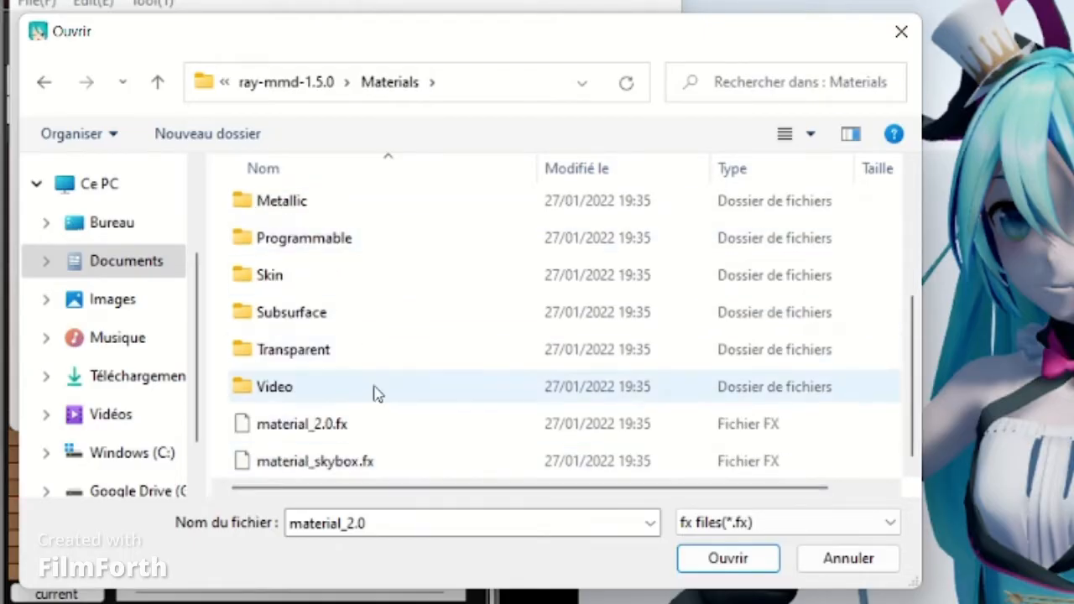
{"action": "scroll", "coordinate": [377, 395], "scroll_direction": "up", "scroll_amount": 2}
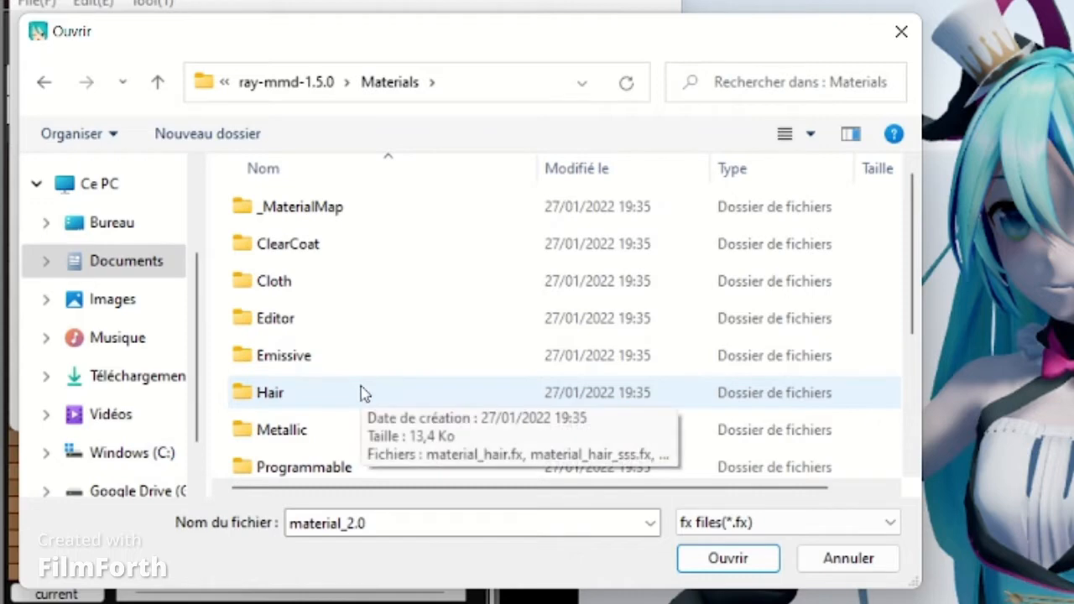
{"action": "scroll", "coordinate": [382, 360], "scroll_direction": "down", "scroll_amount": 3}
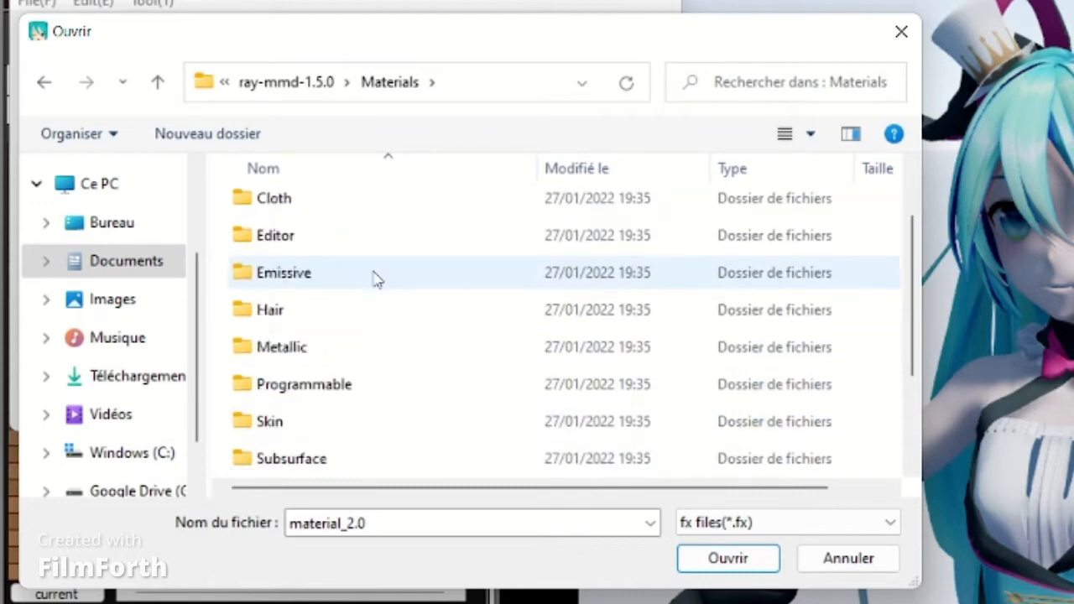
Step: Assign material_body.fx from Materials\Skin\Human to the 0: face subset
{"action": "left_click", "coordinate": [317, 323]}
{"action": "double_click", "coordinate": [317, 323]}
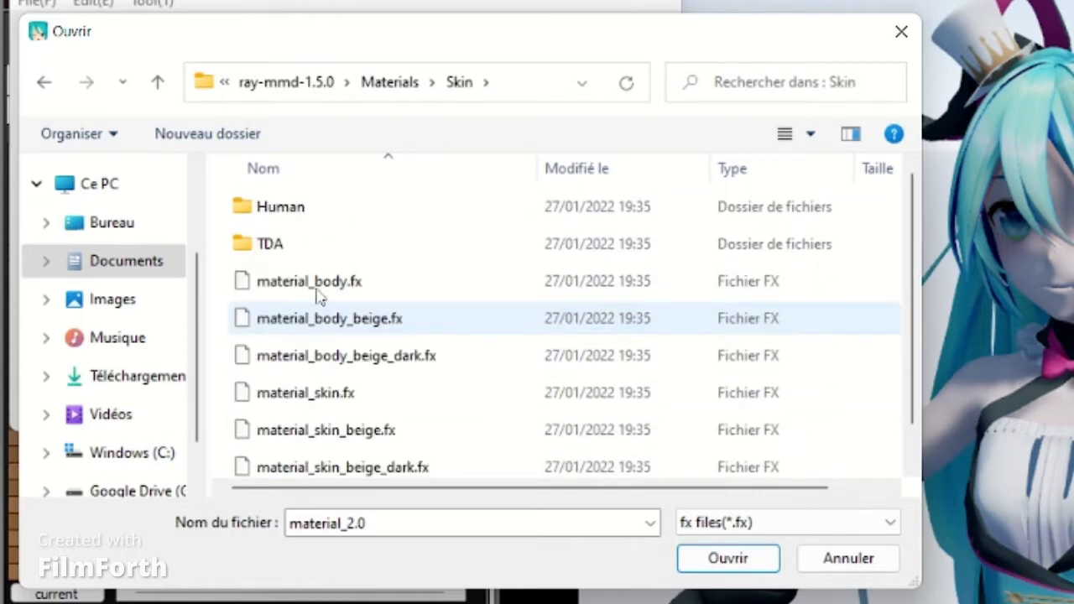
{"action": "double_click", "coordinate": [435, 213]}
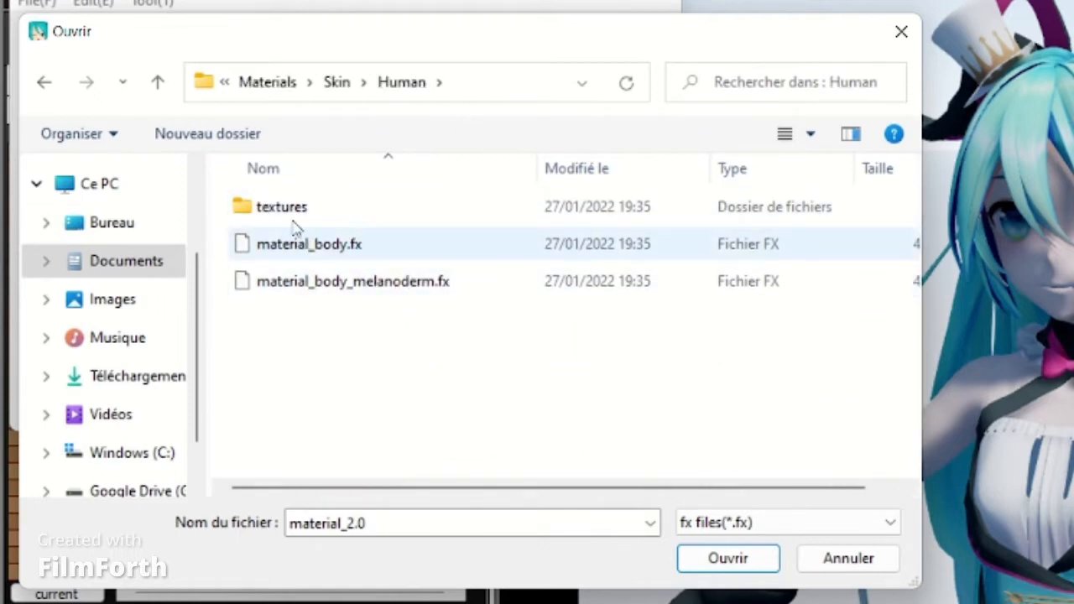
{"action": "left_click", "coordinate": [157, 82]}
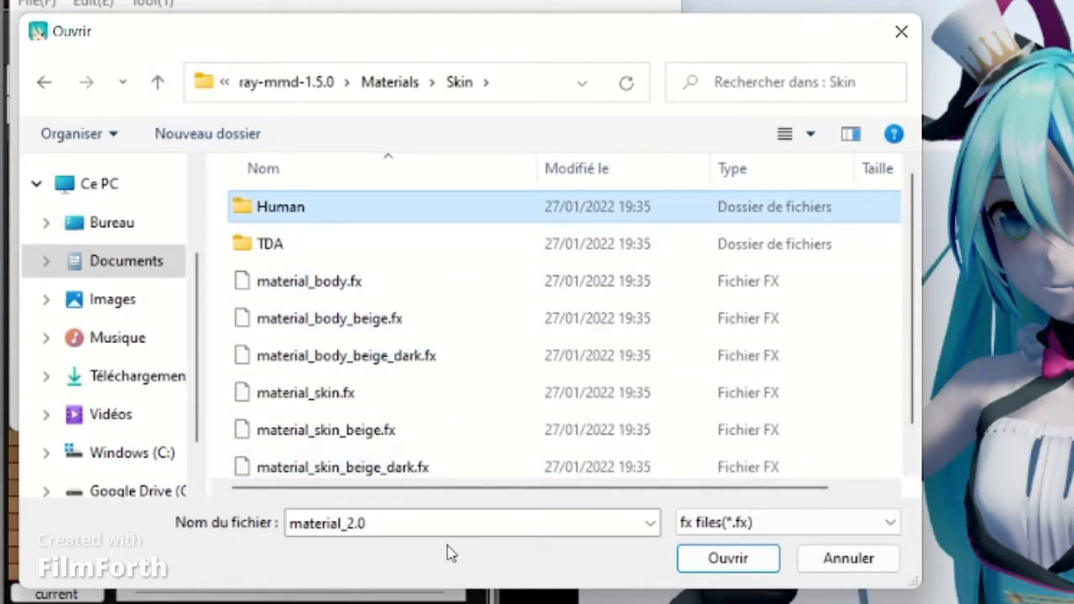
{"action": "scroll", "coordinate": [456, 412], "scroll_direction": "down", "scroll_amount": 1}
{"action": "scroll", "coordinate": [378, 378], "scroll_direction": "up", "scroll_amount": 1}
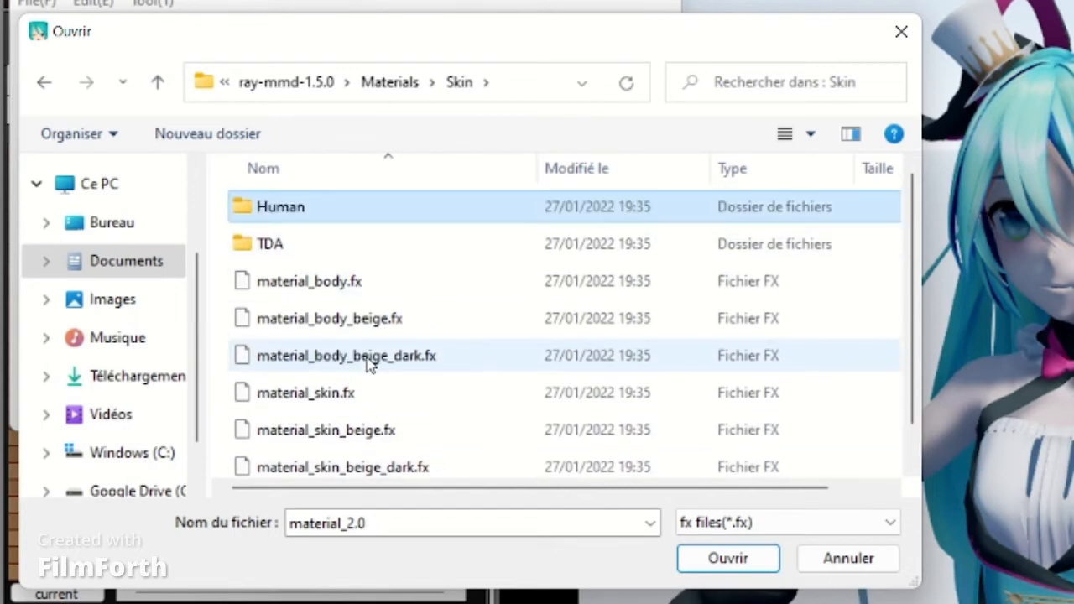
{"action": "double_click", "coordinate": [315, 206]}
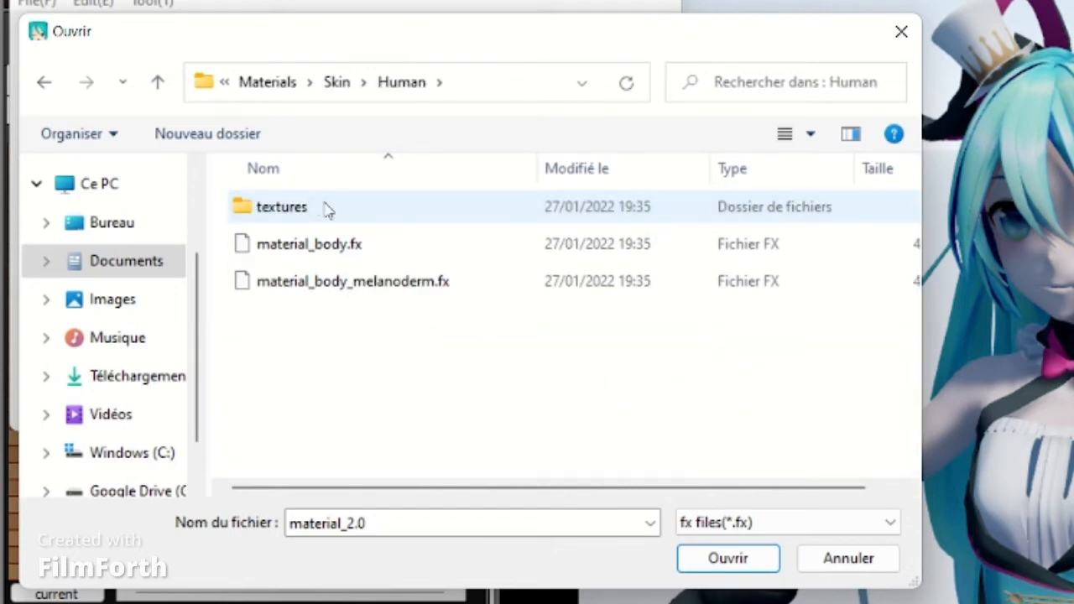
{"action": "double_click", "coordinate": [370, 245]}
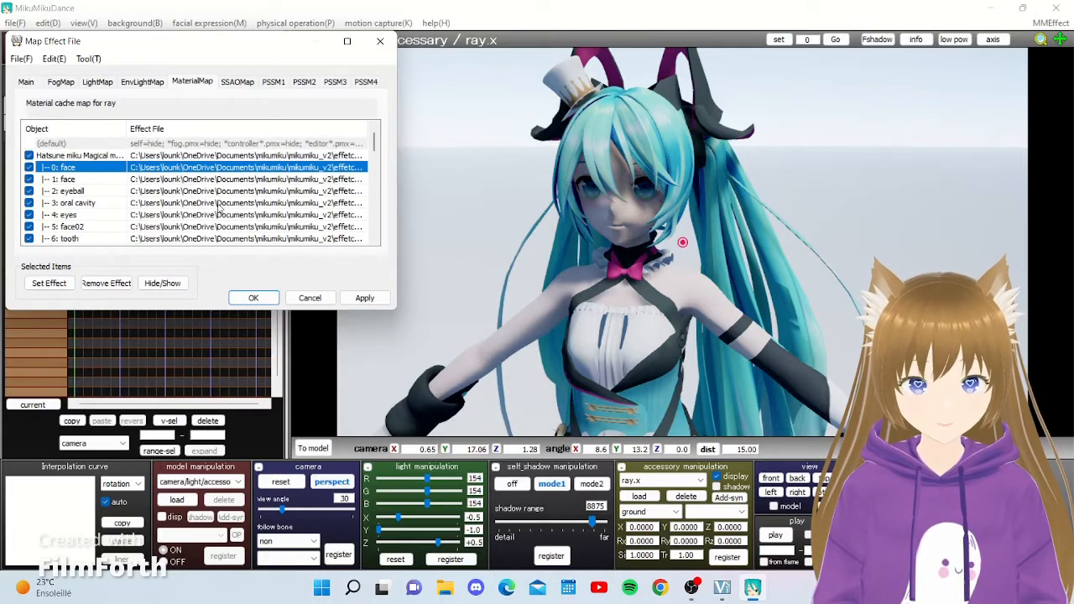
Step: Assign a body skin effect from Materials\Skin\Human to the 1: face subset
{"action": "scroll", "coordinate": [701, 235], "scroll_direction": "up", "scroll_amount": 5}
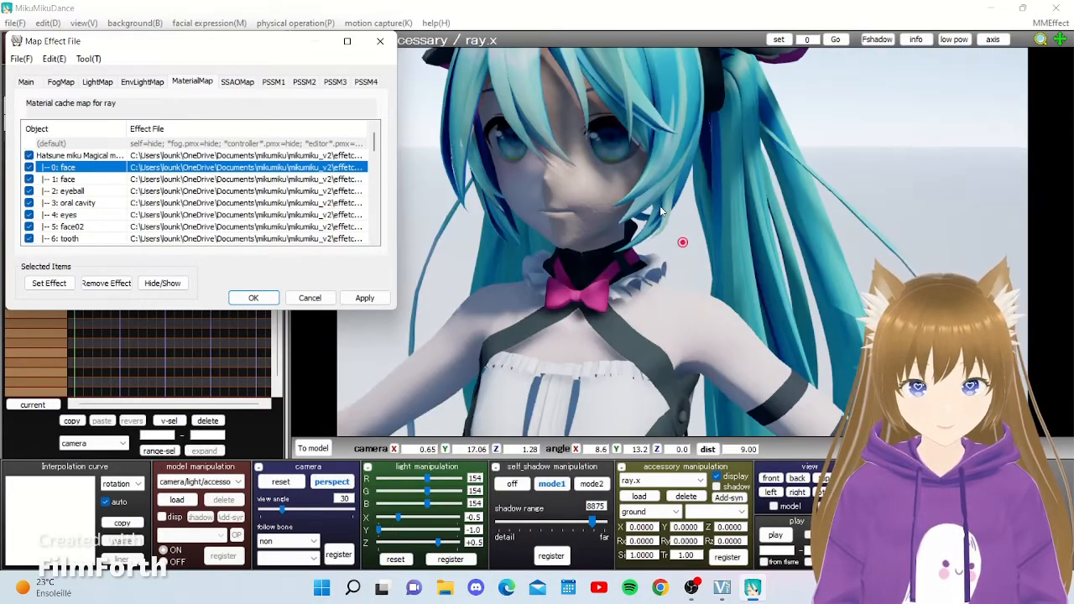
{"action": "middle_click_drag", "start_coordinate": [661, 211], "coordinate": [690, 217]}
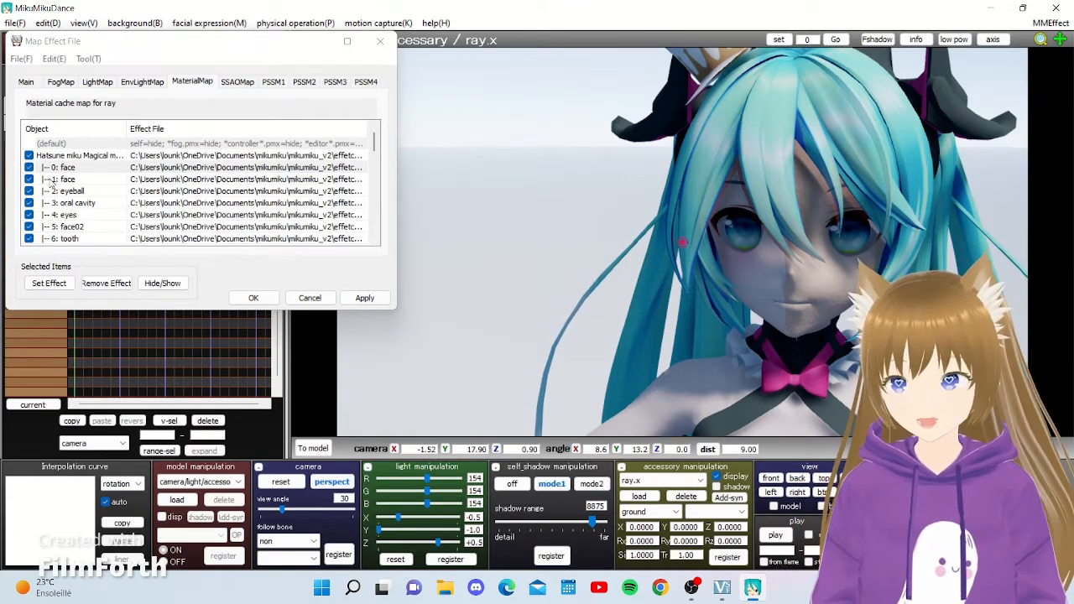
{"action": "double_click", "coordinate": [168, 179]}
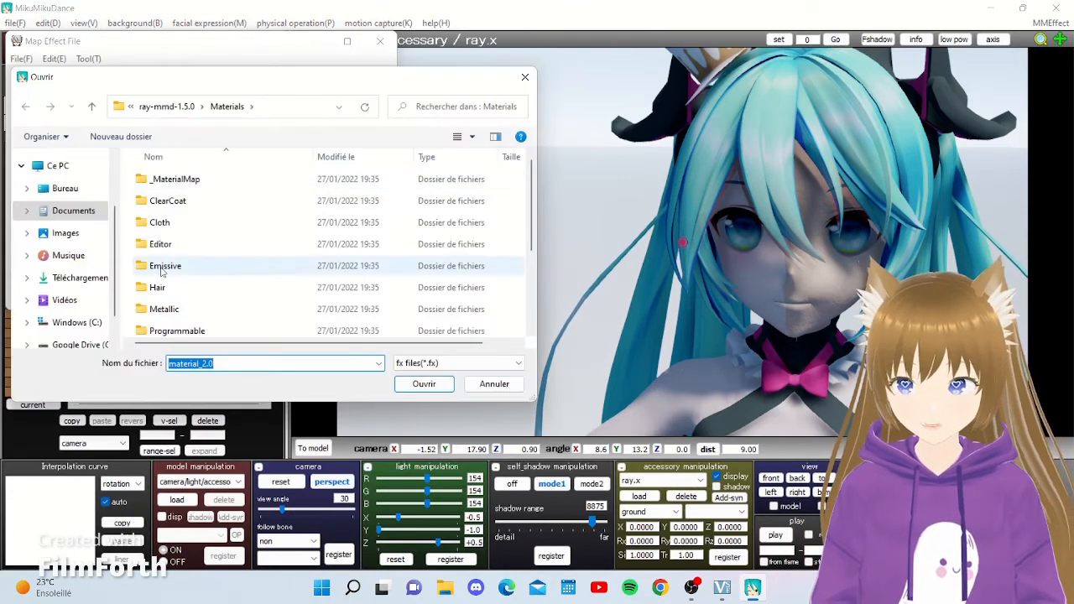
{"action": "scroll", "coordinate": [272, 271], "scroll_direction": "down", "scroll_amount": 2}
{"action": "double_click", "coordinate": [212, 243]}
{"action": "double_click", "coordinate": [216, 180]}
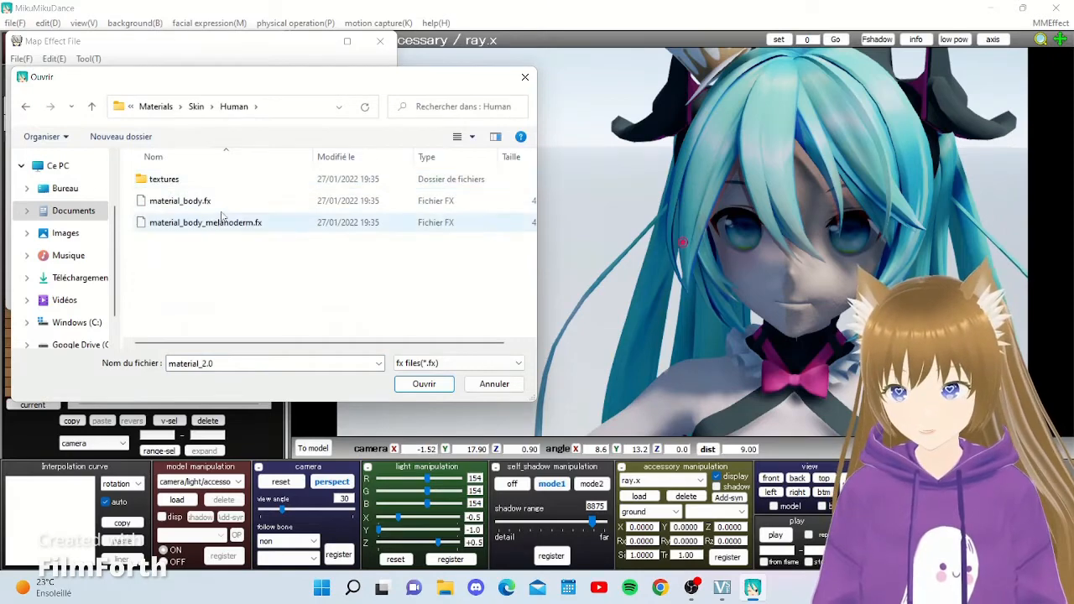
{"action": "double_click", "coordinate": [220, 221]}
Step: Assign material_body.fx from Materials\Skin\Human to the 13: body subset
{"action": "scroll", "coordinate": [33, 204], "scroll_direction": "down", "scroll_amount": 1}
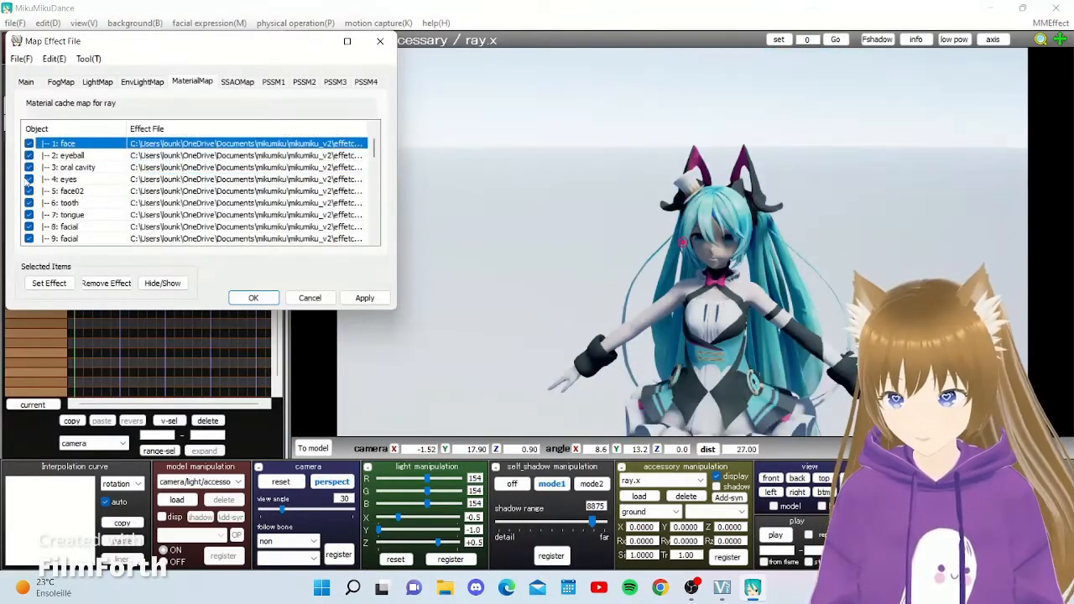
{"action": "scroll", "coordinate": [26, 215], "scroll_direction": "down", "scroll_amount": 1}
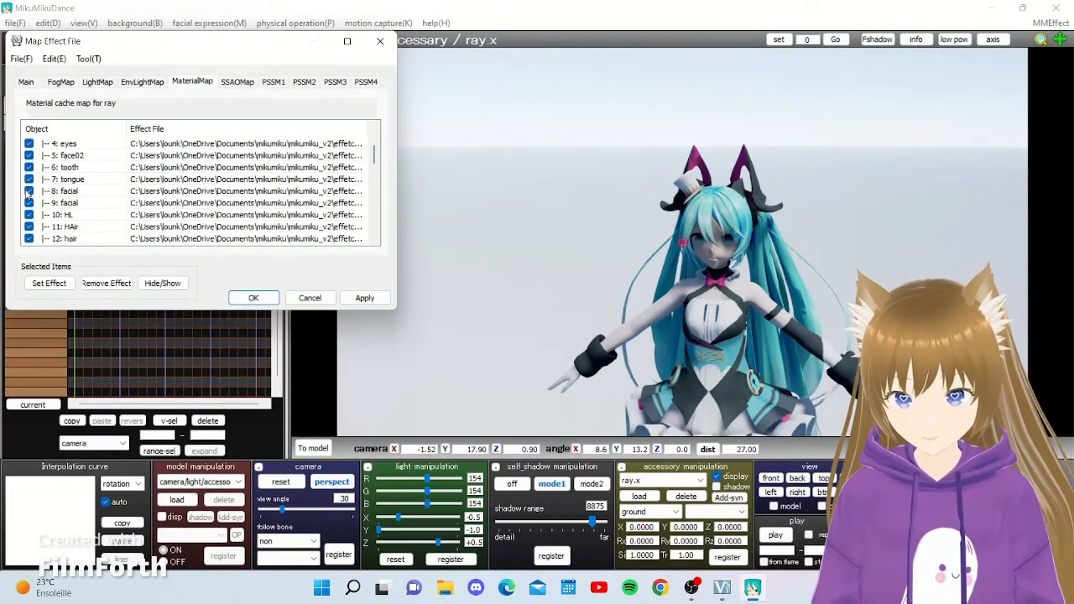
{"action": "double_click", "coordinate": [161, 180]}
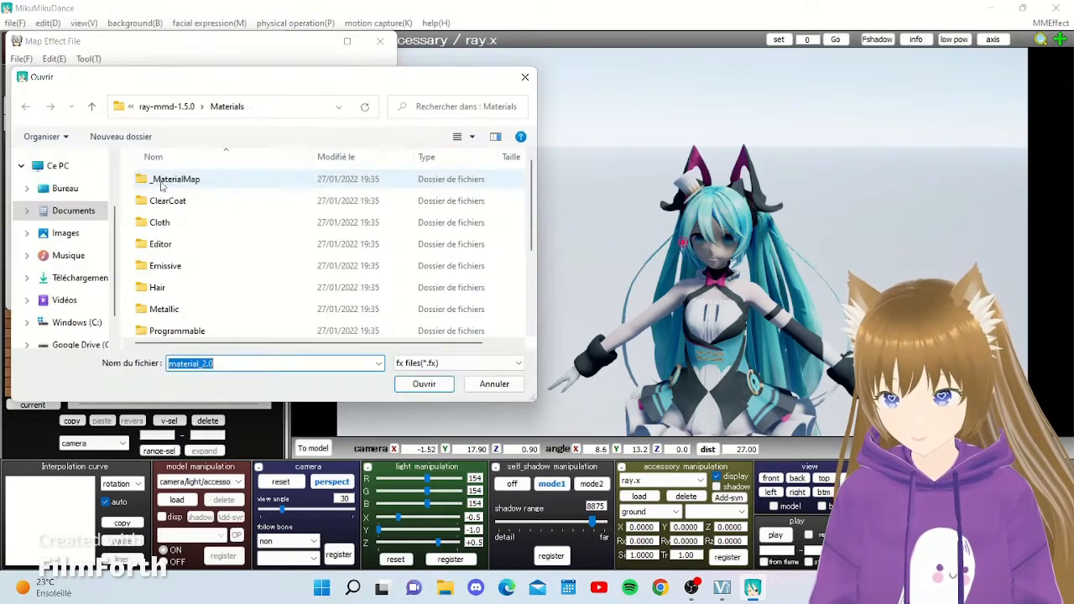
{"action": "scroll", "coordinate": [197, 240], "scroll_direction": "down", "scroll_amount": 2}
{"action": "double_click", "coordinate": [197, 240]}
{"action": "double_click", "coordinate": [192, 177]}
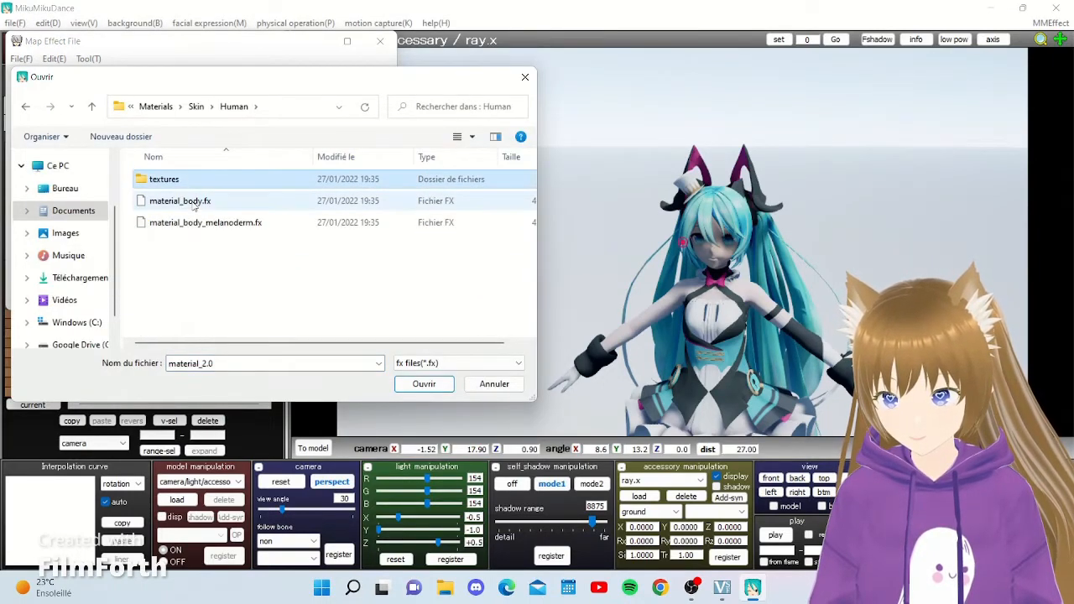
{"action": "double_click", "coordinate": [194, 201]}
Step: Examine the model's skin shading up close on the face, neck and chest, and from the upper-body distance
{"action": "scroll", "coordinate": [764, 326], "scroll_direction": "up", "scroll_amount": 5}
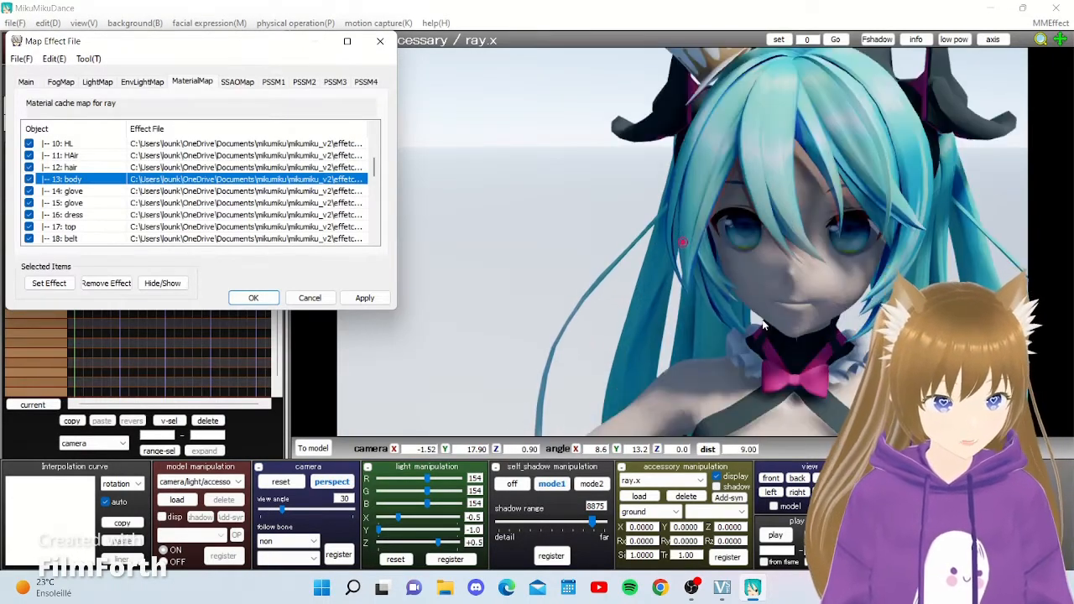
{"action": "middle_click_drag", "start_coordinate": [764, 326], "coordinate": [752, 304]}
{"action": "right_click_drag", "start_coordinate": [778, 298], "coordinate": [758, 302]}
{"action": "scroll", "coordinate": [757, 302], "scroll_direction": "up", "scroll_amount": 3}
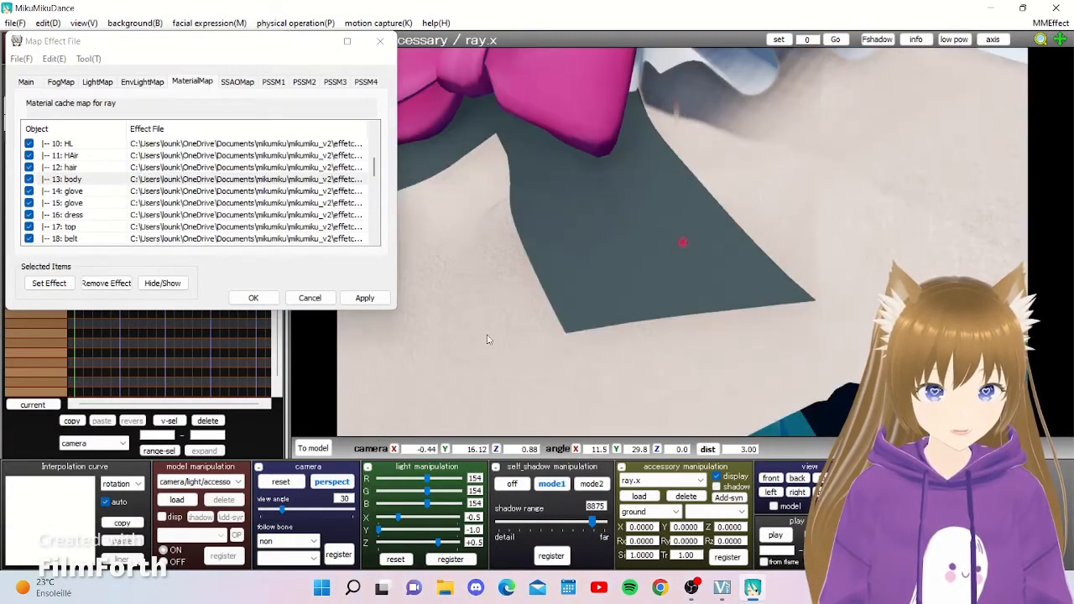
{"action": "scroll", "coordinate": [514, 329], "scroll_direction": "down", "scroll_amount": 4}
{"action": "right_click_drag", "start_coordinate": [526, 294], "coordinate": [540, 278]}
{"action": "middle_click_drag", "start_coordinate": [656, 109], "coordinate": [659, 120]}
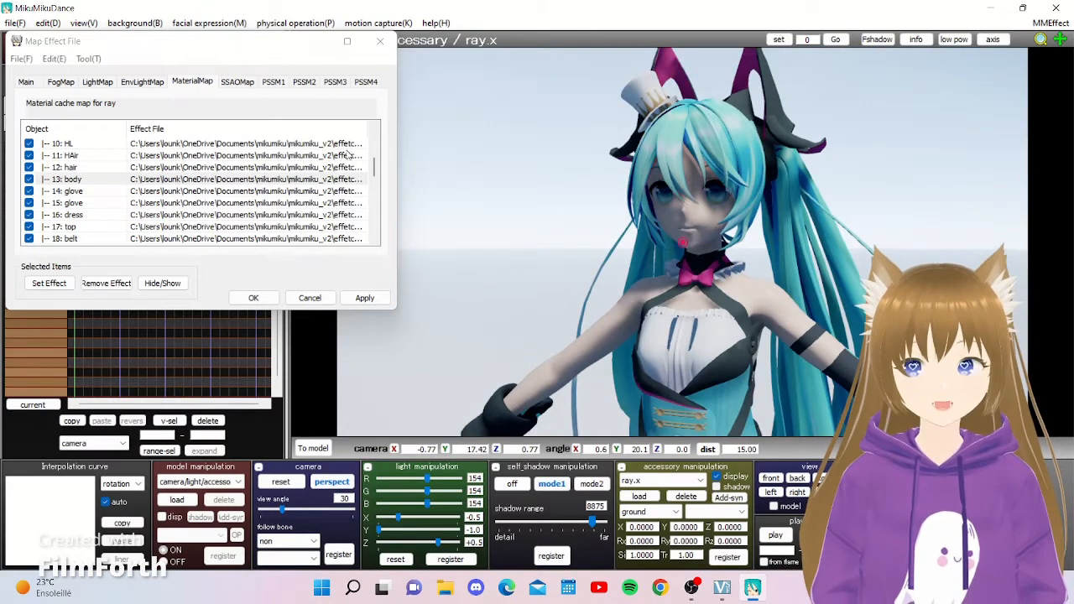
Step: Assign material_hair_with_anisotropy2.fx from Materials\Hair to the 11: HAir subset
{"action": "scroll", "coordinate": [185, 195], "scroll_direction": "up", "scroll_amount": 3}
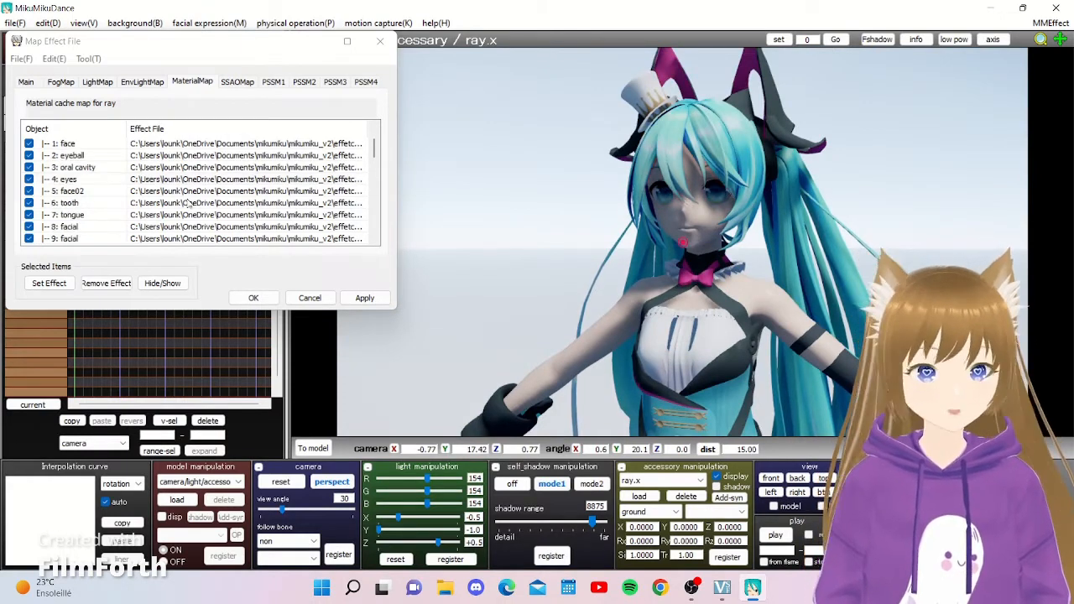
{"action": "scroll", "coordinate": [190, 204], "scroll_direction": "up", "scroll_amount": 1}
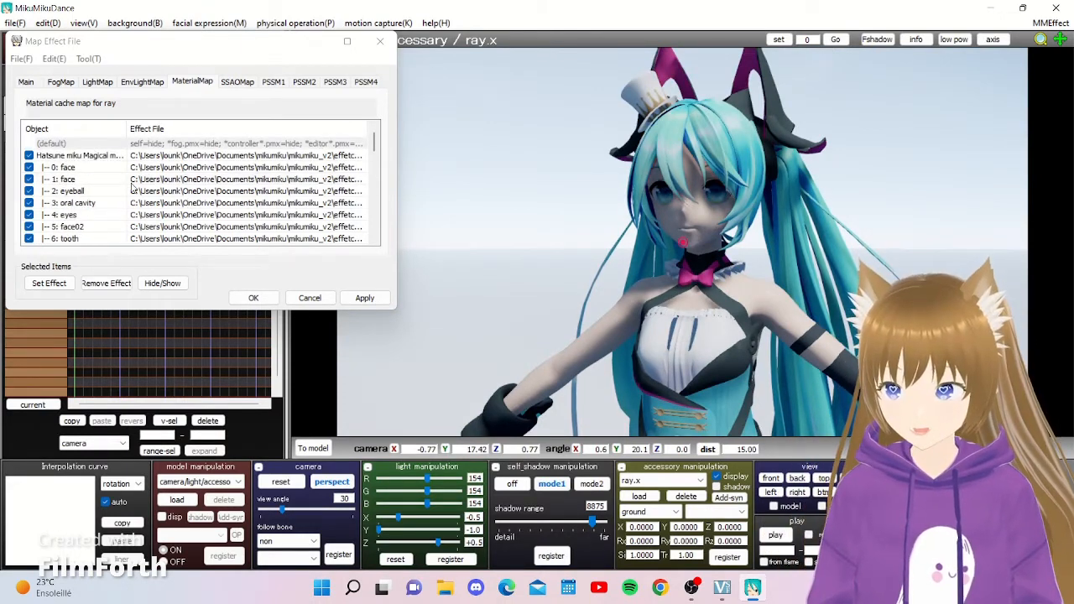
{"action": "scroll", "coordinate": [148, 178], "scroll_direction": "down", "scroll_amount": 1}
{"action": "scroll", "coordinate": [116, 198], "scroll_direction": "down", "scroll_amount": 2}
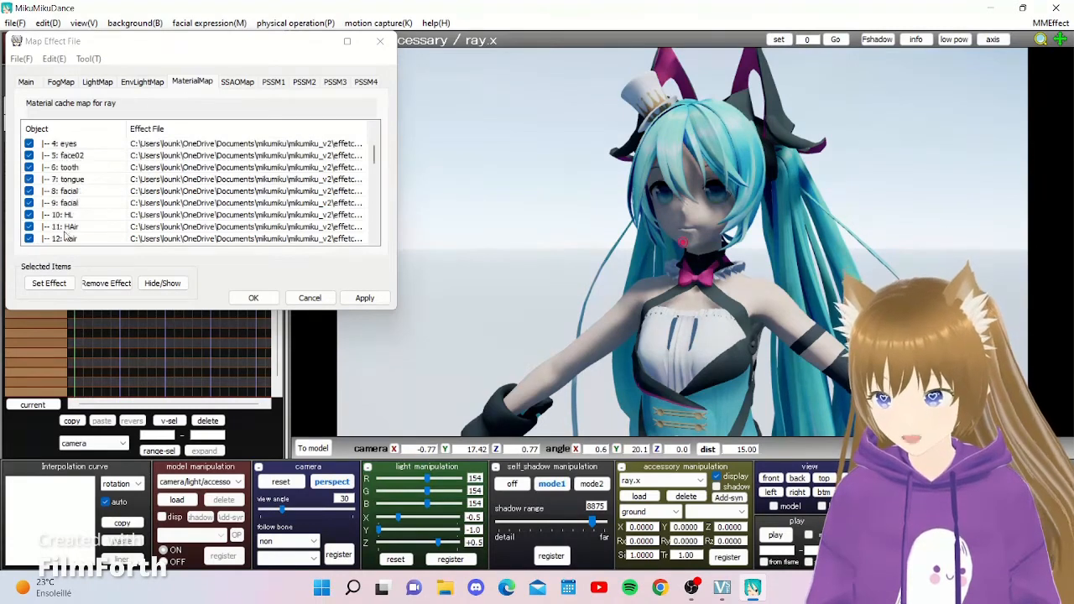
{"action": "double_click", "coordinate": [166, 192]}
{"action": "double_click", "coordinate": [232, 287]}
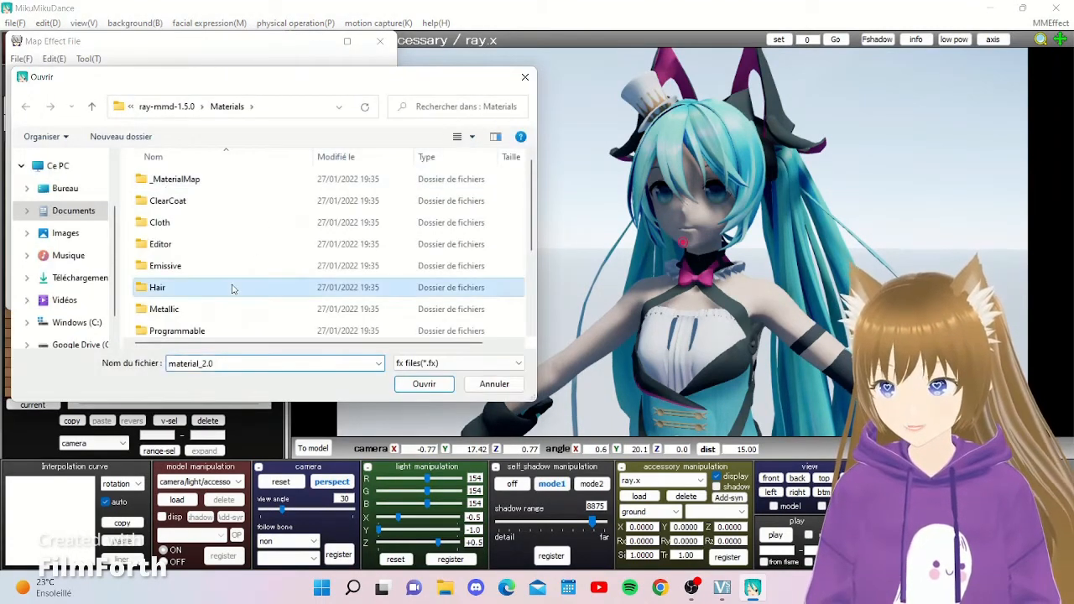
{"action": "left_click", "coordinate": [97, 107]}
{"action": "scroll", "coordinate": [374, 283], "scroll_direction": "down", "scroll_amount": 2}
{"action": "scroll", "coordinate": [267, 286], "scroll_direction": "up", "scroll_amount": 2}
{"action": "double_click", "coordinate": [267, 287]}
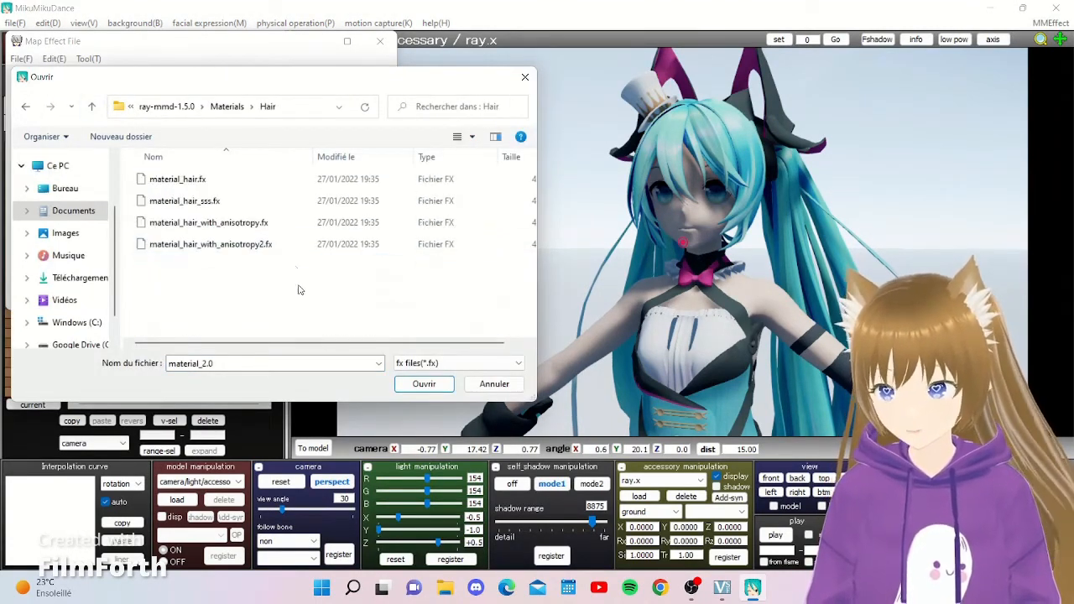
{"action": "double_click", "coordinate": [208, 250]}
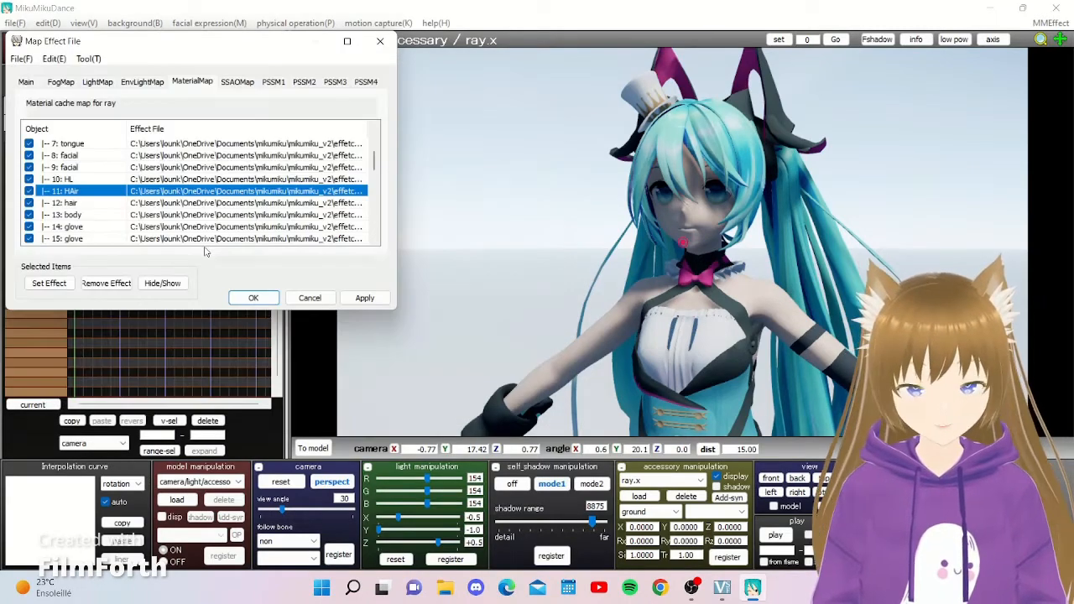
Step: Check the hair shading from the side and assign a hair effect from Materials\Hair to the 12: hair subset
{"action": "scroll", "coordinate": [735, 146], "scroll_direction": "up", "scroll_amount": 2}
{"action": "right_click_drag", "start_coordinate": [776, 148], "coordinate": [826, 154]}
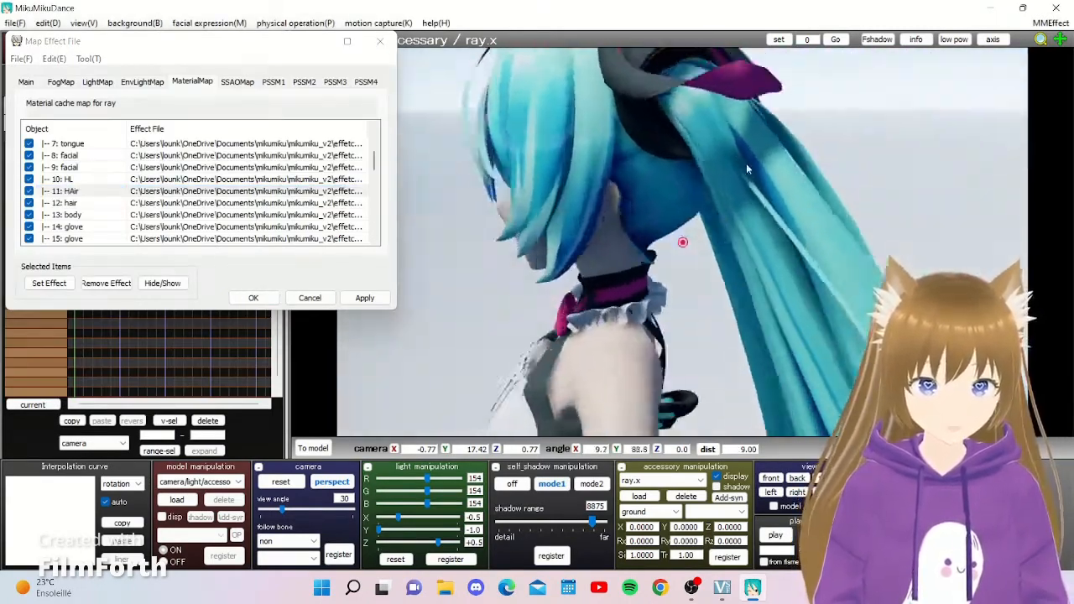
{"action": "scroll", "coordinate": [826, 155], "scroll_direction": "down", "scroll_amount": 3}
{"action": "scroll", "coordinate": [826, 154], "scroll_direction": "up", "scroll_amount": 1}
{"action": "double_click", "coordinate": [187, 205]}
{"action": "double_click", "coordinate": [157, 287]}
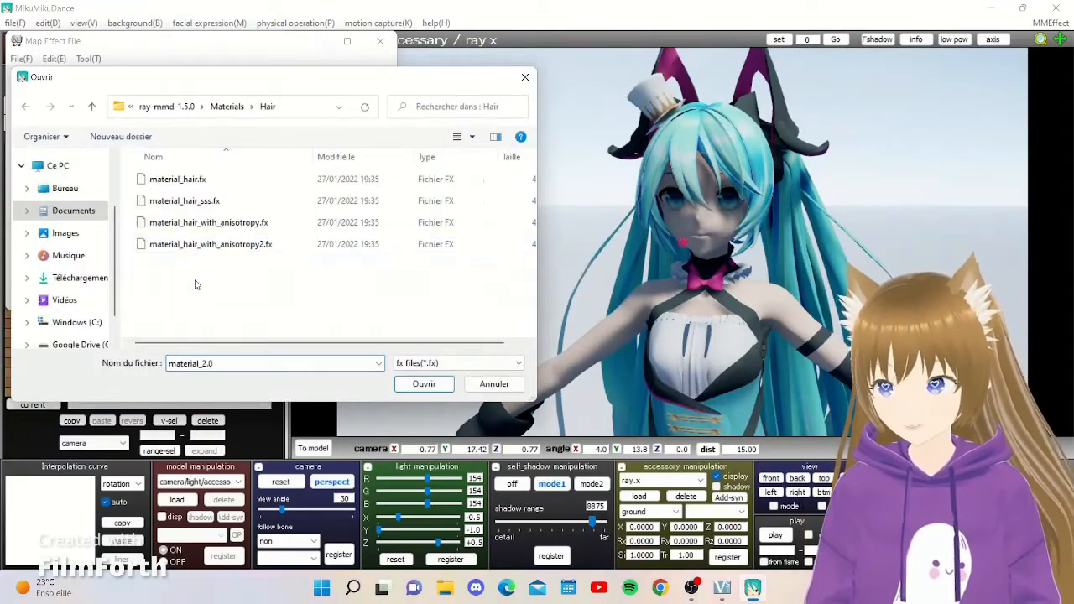
{"action": "double_click", "coordinate": [168, 211]}
Step: Browse the _MaterialMap, ClearCoat and Editor folders in Materials, including Editor\Skin, for an effect for the 16: dress subset
{"action": "scroll", "coordinate": [35, 185], "scroll_direction": "down", "scroll_amount": 1}
{"action": "scroll", "coordinate": [719, 267], "scroll_direction": "up", "scroll_amount": 4}
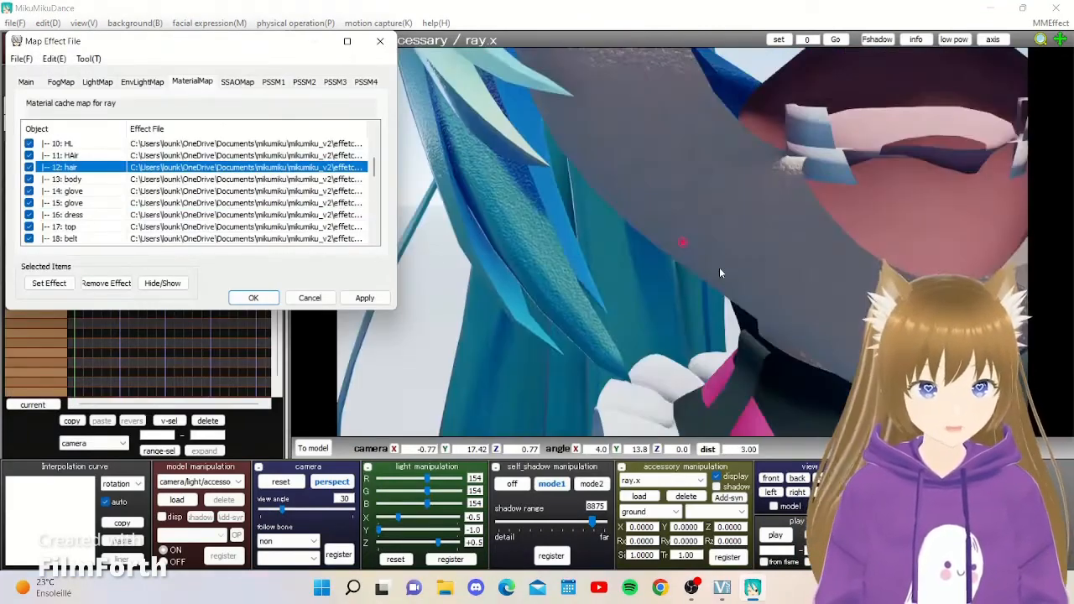
{"action": "scroll", "coordinate": [720, 267], "scroll_direction": "down", "scroll_amount": 2}
{"action": "middle_click_drag", "start_coordinate": [720, 267], "coordinate": [653, 204]}
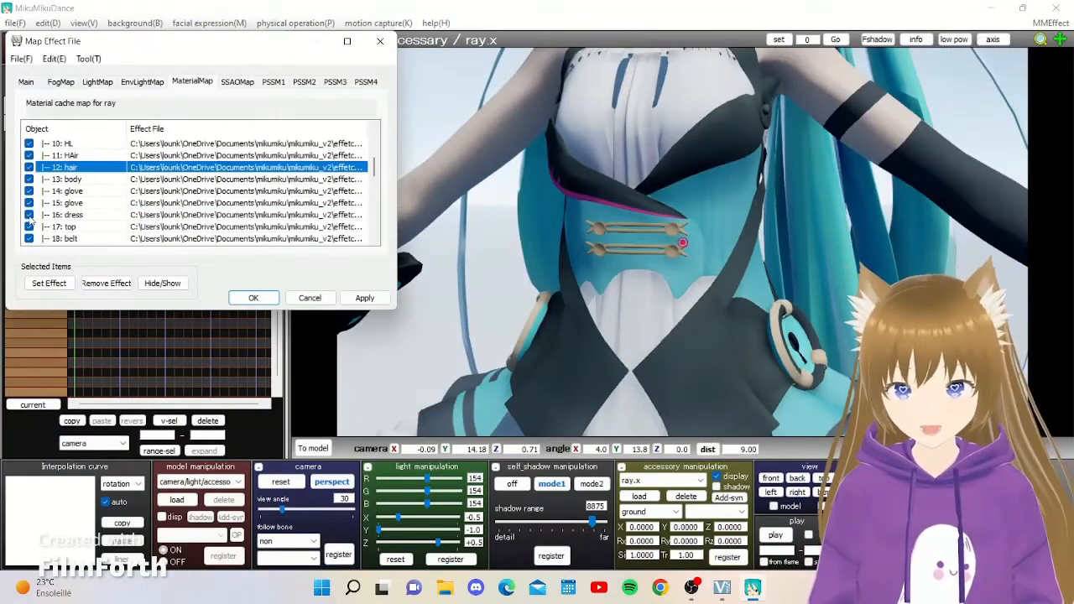
{"action": "double_click", "coordinate": [168, 217]}
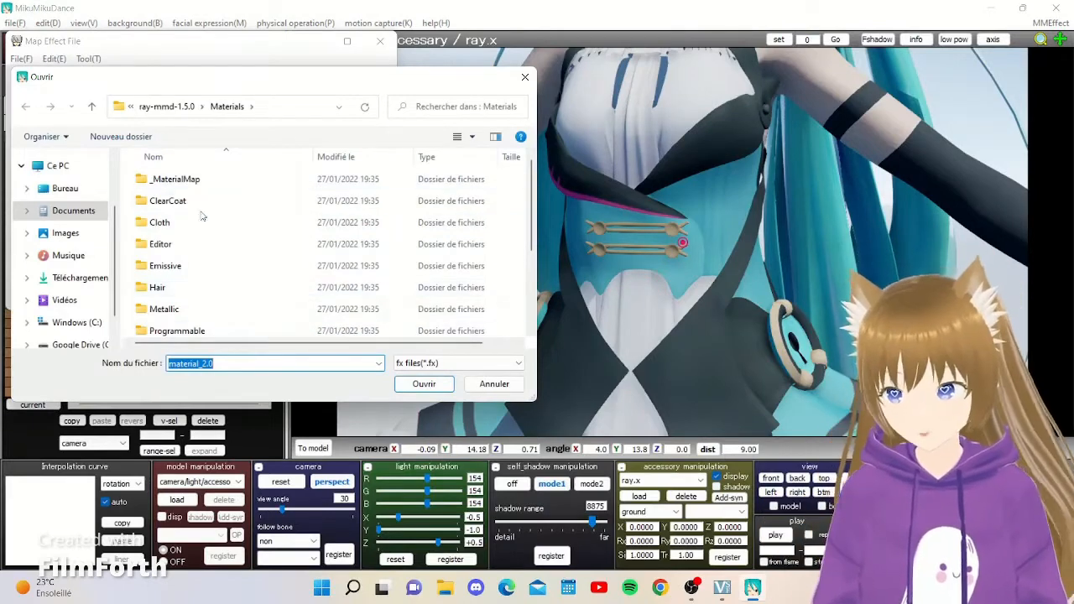
{"action": "scroll", "coordinate": [285, 220], "scroll_direction": "down", "scroll_amount": 2}
{"action": "scroll", "coordinate": [242, 249], "scroll_direction": "up", "scroll_amount": 2}
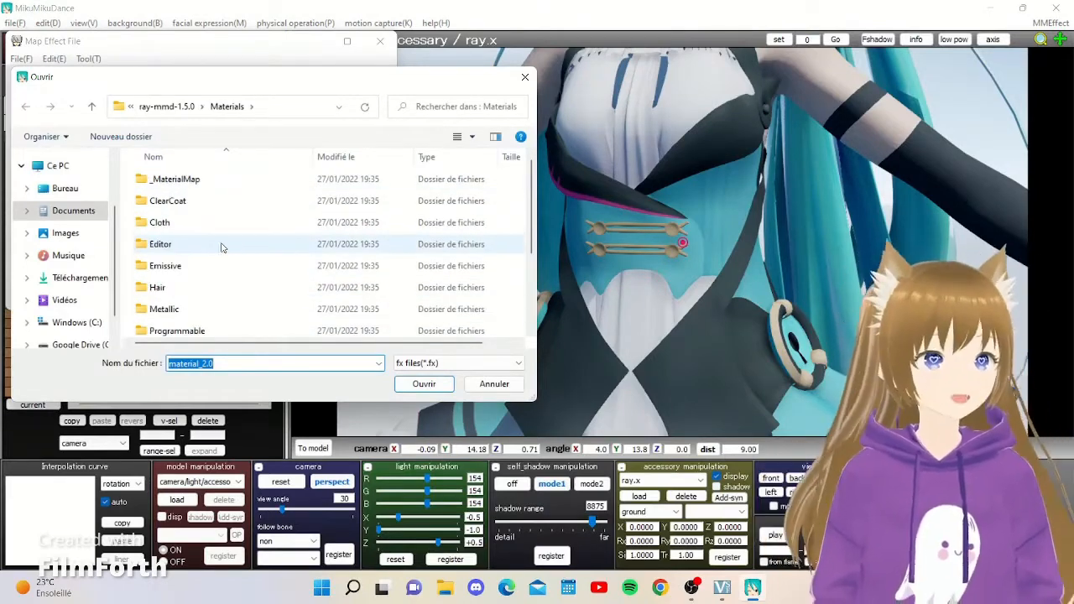
{"action": "double_click", "coordinate": [225, 182]}
{"action": "left_click", "coordinate": [91, 107]}
{"action": "double_click", "coordinate": [221, 203]}
{"action": "left_click", "coordinate": [92, 107]}
{"action": "double_click", "coordinate": [160, 244]}
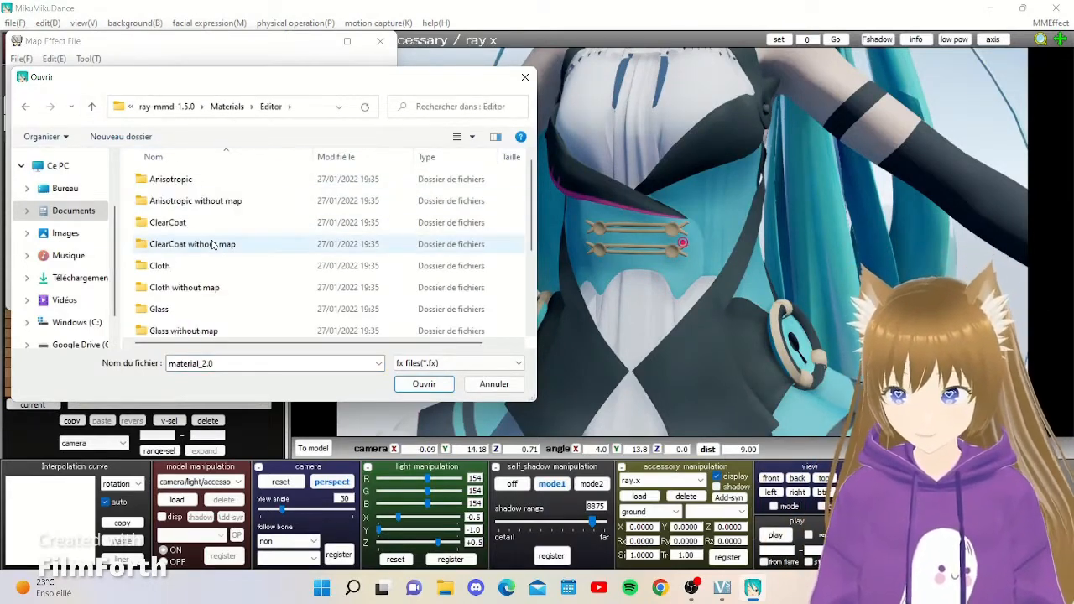
{"action": "left_click", "coordinate": [91, 107]}
{"action": "double_click", "coordinate": [160, 244]}
{"action": "scroll", "coordinate": [195, 230], "scroll_direction": "down", "scroll_amount": 2}
{"action": "double_click", "coordinate": [185, 220]}
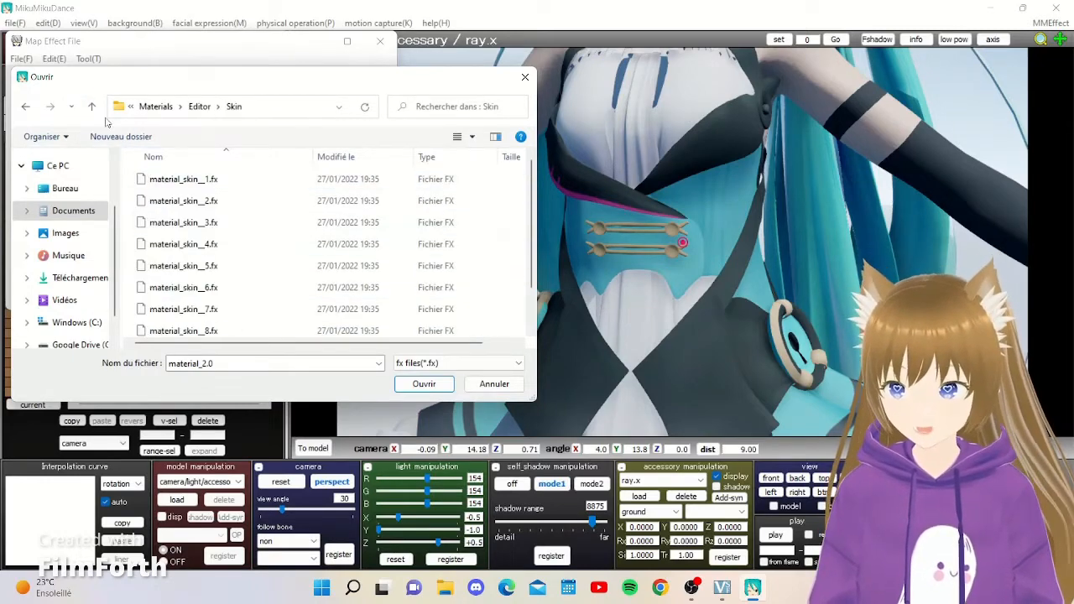
Step: Try material_cloth__6.fx from Materials\Editor\Cloth on the 16: dress subset
{"action": "left_click", "coordinate": [92, 107]}
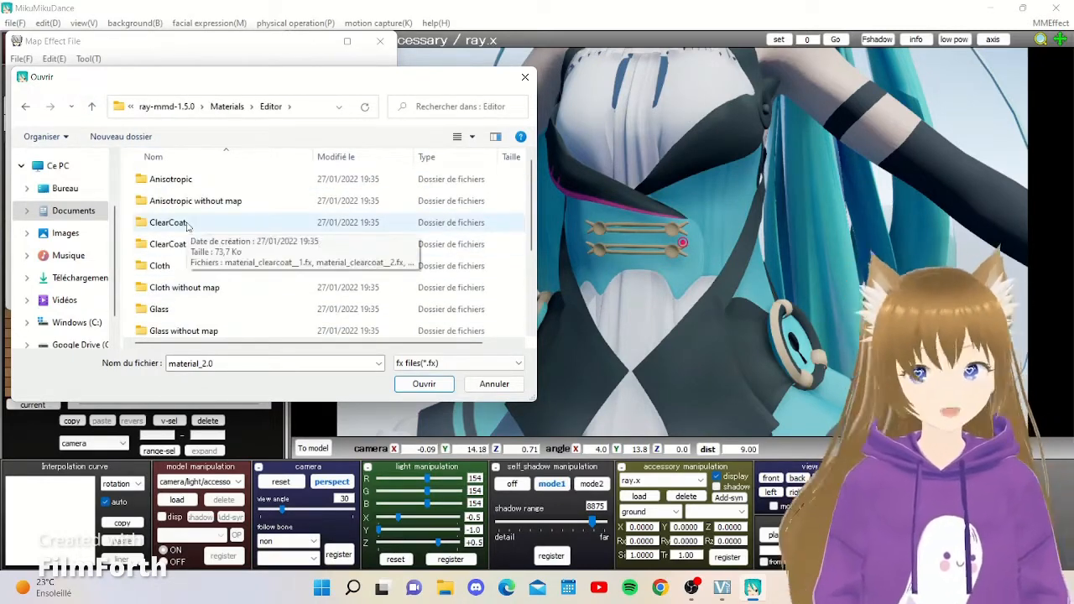
{"action": "double_click", "coordinate": [181, 265]}
{"action": "double_click", "coordinate": [250, 245]}
Step: Try material_white.fx from Materials\ClearCoat on the 16: dress subset
{"action": "double_click", "coordinate": [219, 215]}
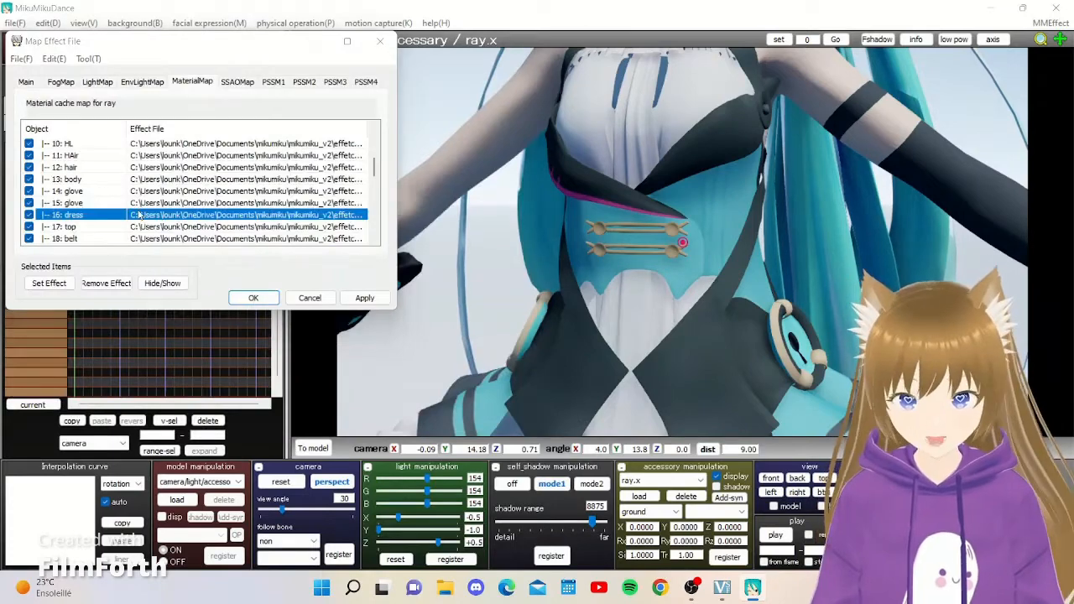
{"action": "left_click", "coordinate": [99, 111]}
{"action": "left_click", "coordinate": [91, 106]}
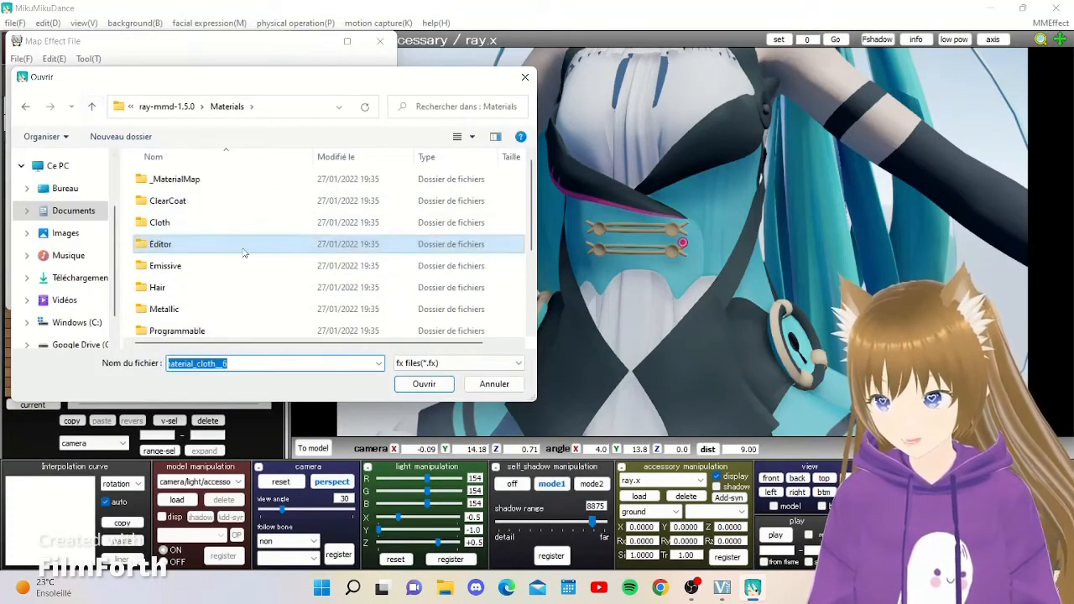
{"action": "double_click", "coordinate": [168, 200]}
{"action": "double_click", "coordinate": [151, 246]}
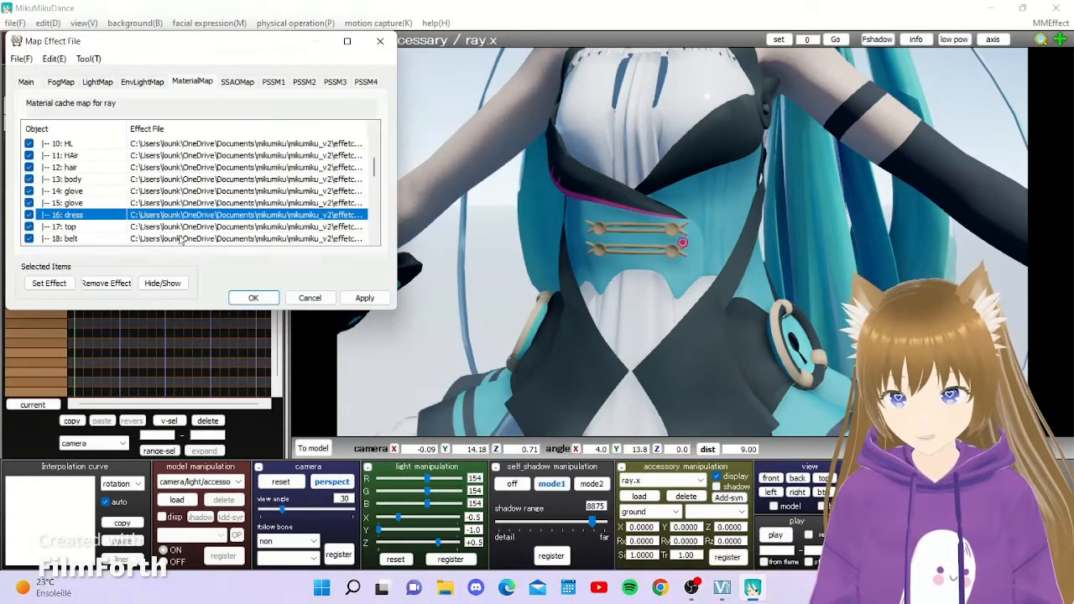
Step: Assign material_white.fx from Materials\Cloth to the 16: dress subset
{"action": "double_click", "coordinate": [220, 216]}
{"action": "left_click", "coordinate": [92, 106]}
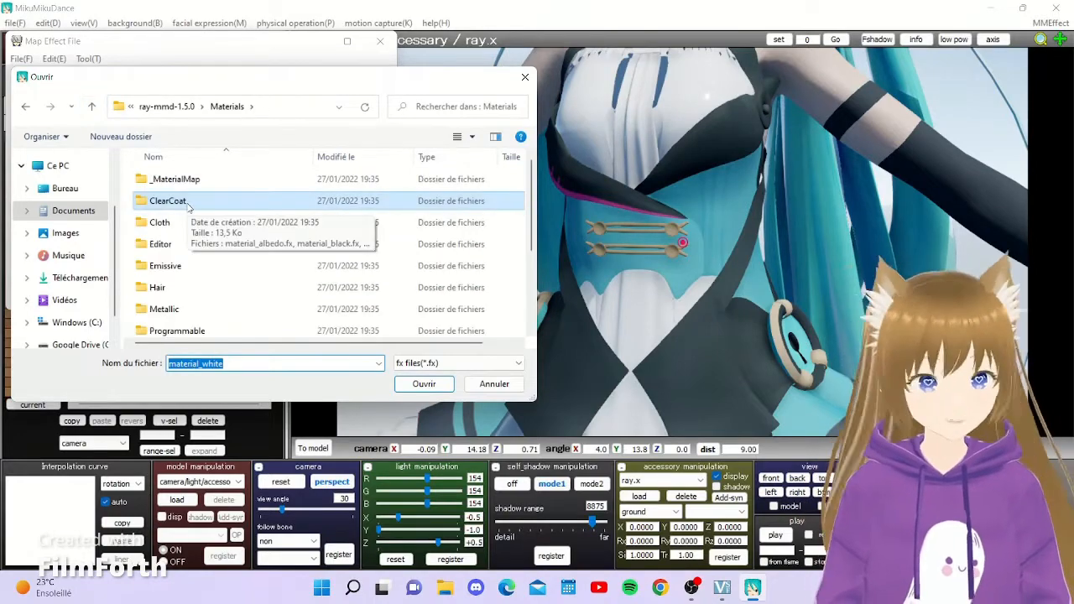
{"action": "double_click", "coordinate": [159, 222]}
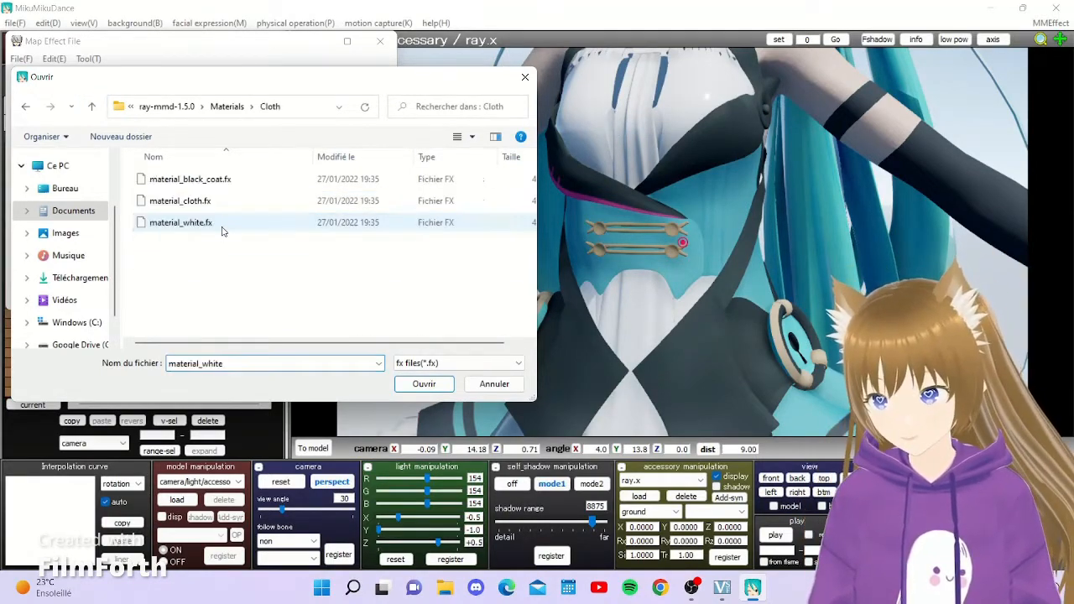
{"action": "double_click", "coordinate": [180, 222]}
{"action": "double_click", "coordinate": [155, 202]}
{"action": "left_click", "coordinate": [91, 107]}
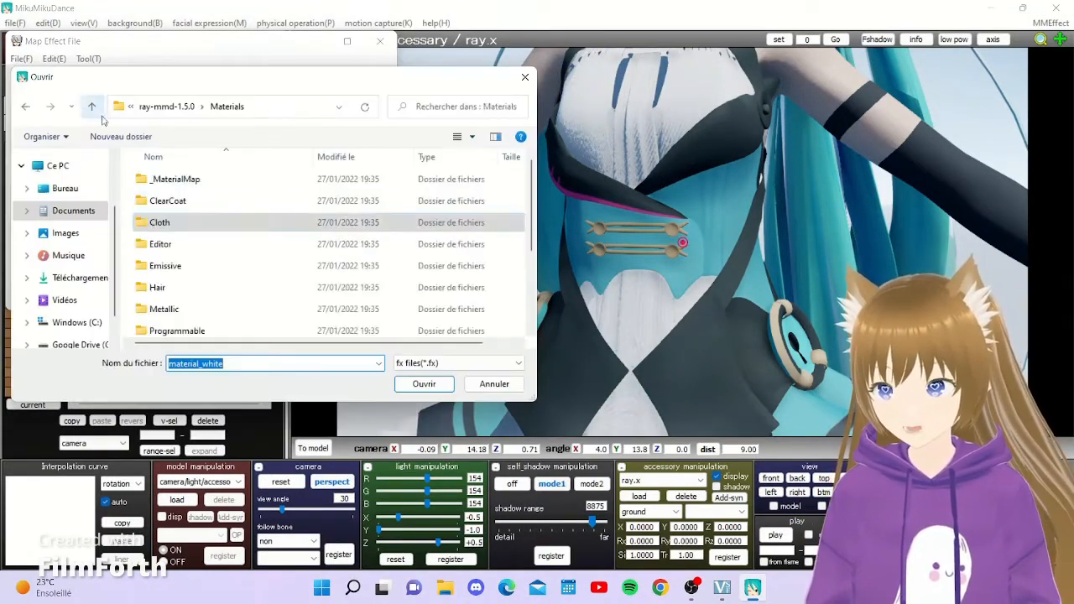
{"action": "double_click", "coordinate": [159, 222]}
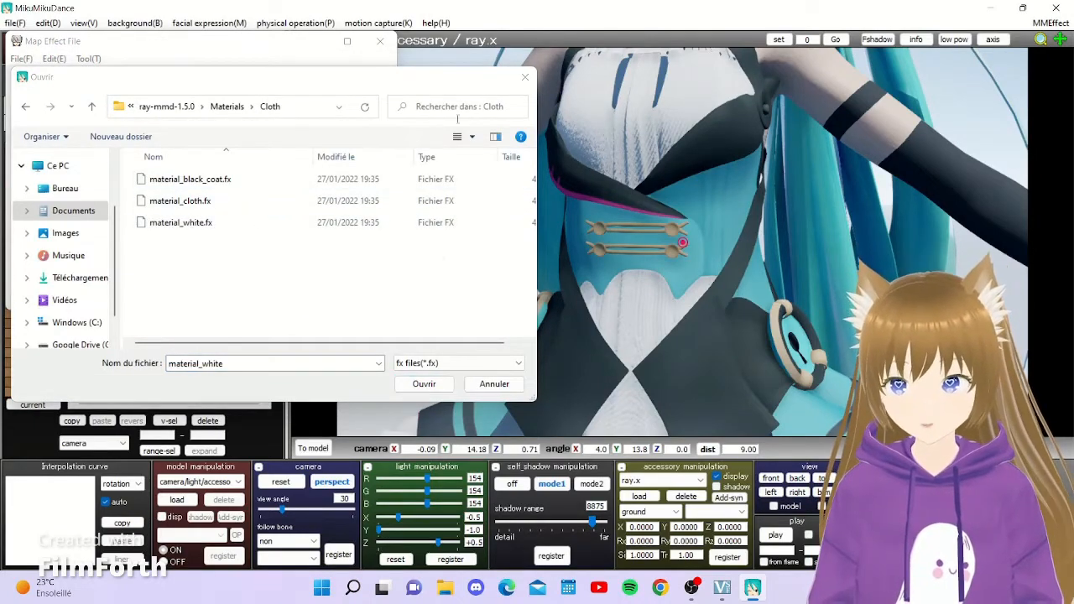
{"action": "left_click", "coordinate": [526, 77]}
Step: Assign material_albedo.fx from Materials\ClearCoat to the 17: top subset
{"action": "right_click_drag", "start_coordinate": [668, 130], "coordinate": [718, 219]}
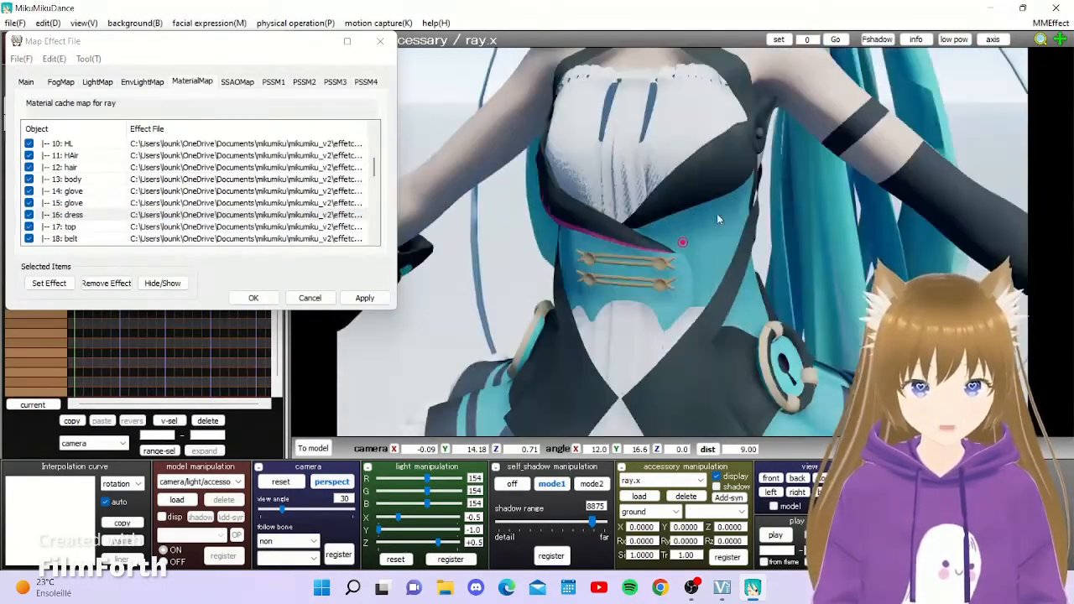
{"action": "double_click", "coordinate": [168, 215]}
{"action": "double_click", "coordinate": [173, 202]}
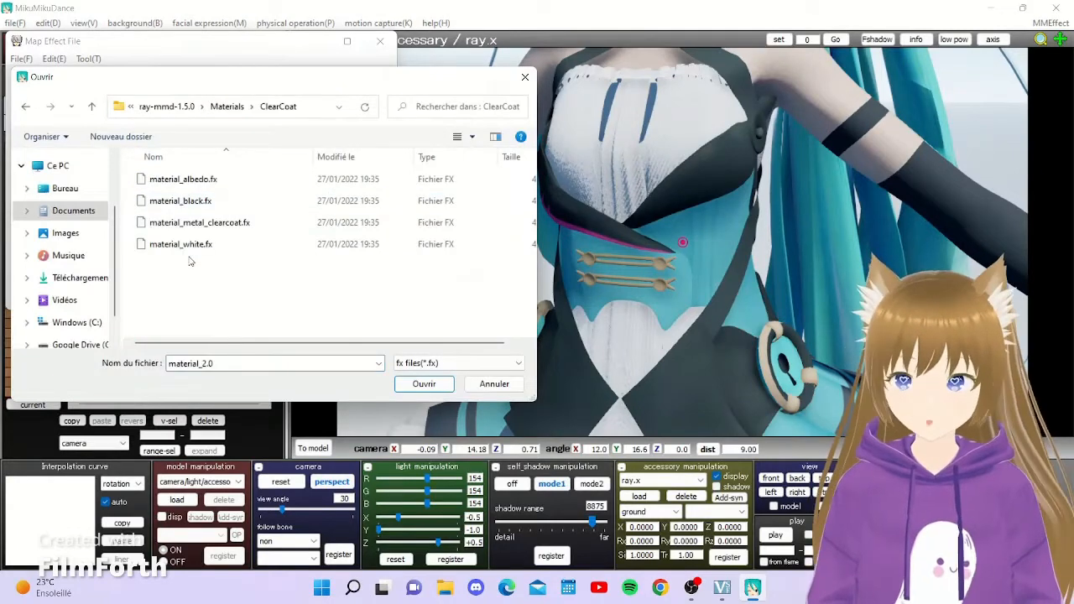
{"action": "double_click", "coordinate": [210, 183]}
Step: Toggle the 18: belt subset off and on to identify it, and assign material_black.fx from Materials\ClearCoat to it
{"action": "left_click", "coordinate": [30, 238]}
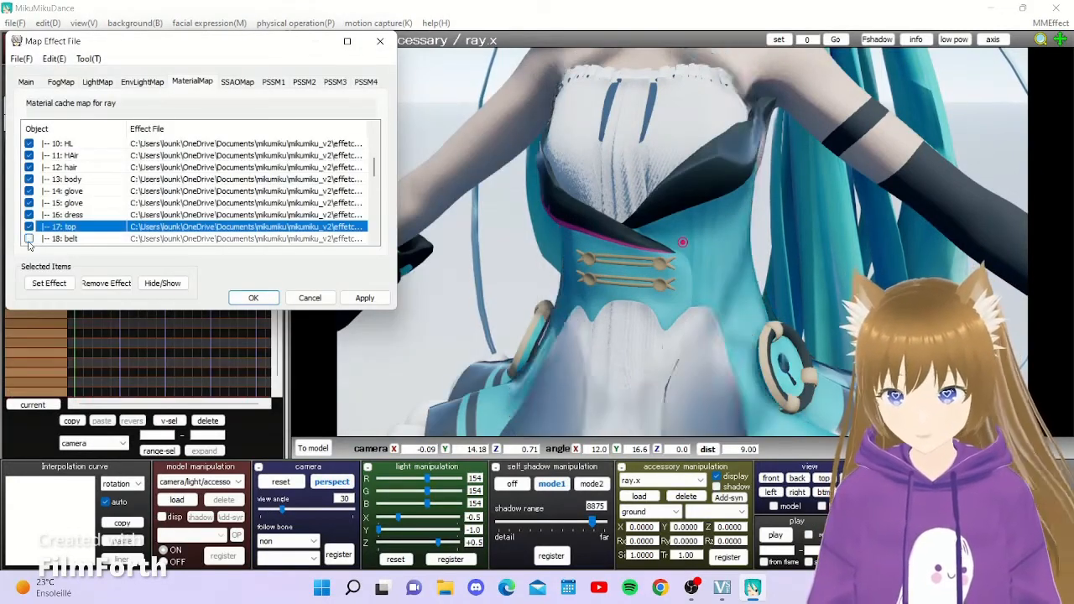
{"action": "left_click", "coordinate": [30, 239]}
{"action": "double_click", "coordinate": [147, 238]}
{"action": "double_click", "coordinate": [180, 207]}
{"action": "double_click", "coordinate": [182, 207]}
{"action": "scroll", "coordinate": [451, 292], "scroll_direction": "down", "scroll_amount": 10}
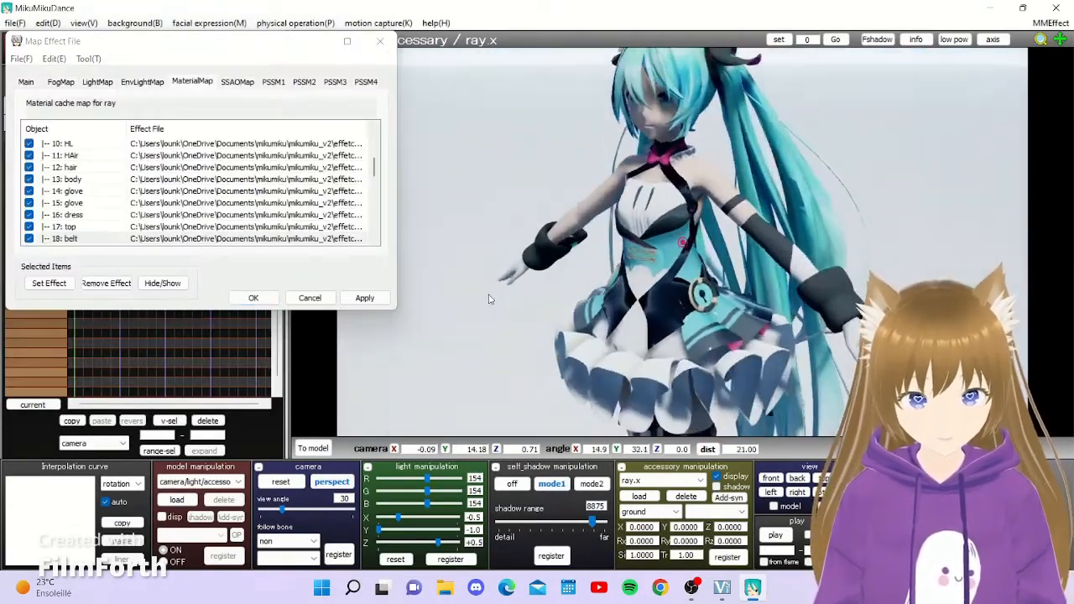
Step: Try material_rough_gold.fx and material_rough_iron.fx from Materials\Metallic\Flat ingot rough on the 19: armglove subset
{"action": "scroll", "coordinate": [267, 243], "scroll_direction": "down", "scroll_amount": 1}
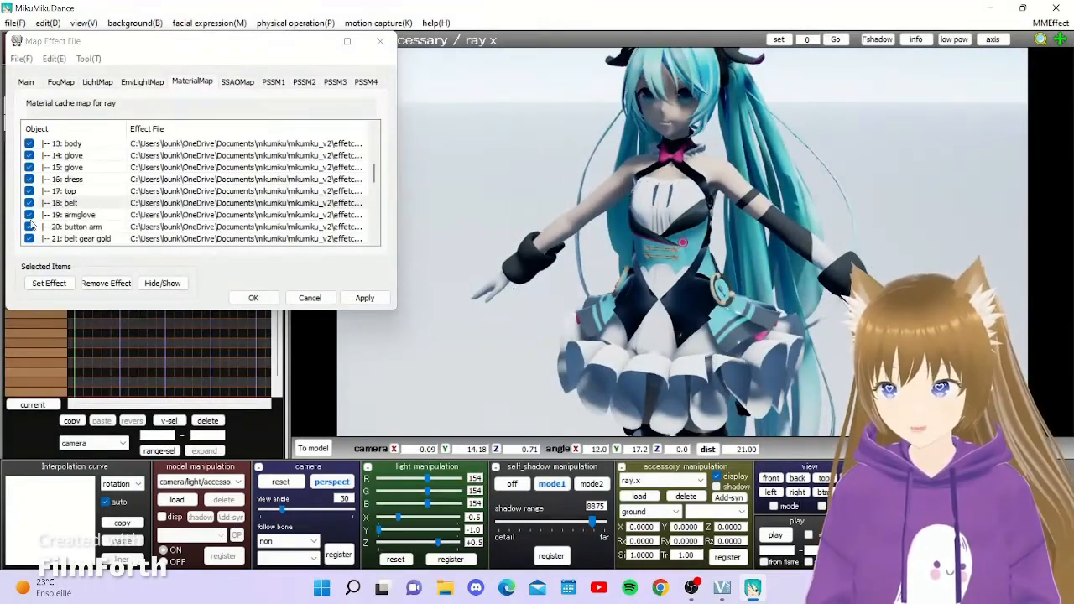
{"action": "left_click", "coordinate": [30, 217]}
{"action": "left_click", "coordinate": [30, 216]}
{"action": "double_click", "coordinate": [74, 216]}
{"action": "double_click", "coordinate": [181, 308]}
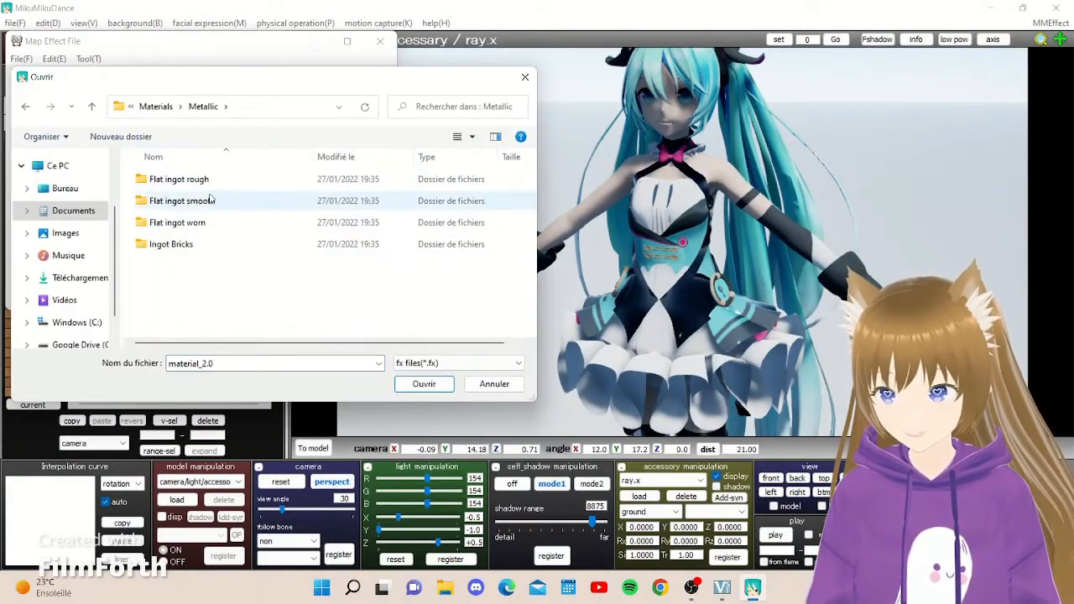
{"action": "double_click", "coordinate": [212, 182]}
{"action": "double_click", "coordinate": [245, 224]}
{"action": "double_click", "coordinate": [279, 218]}
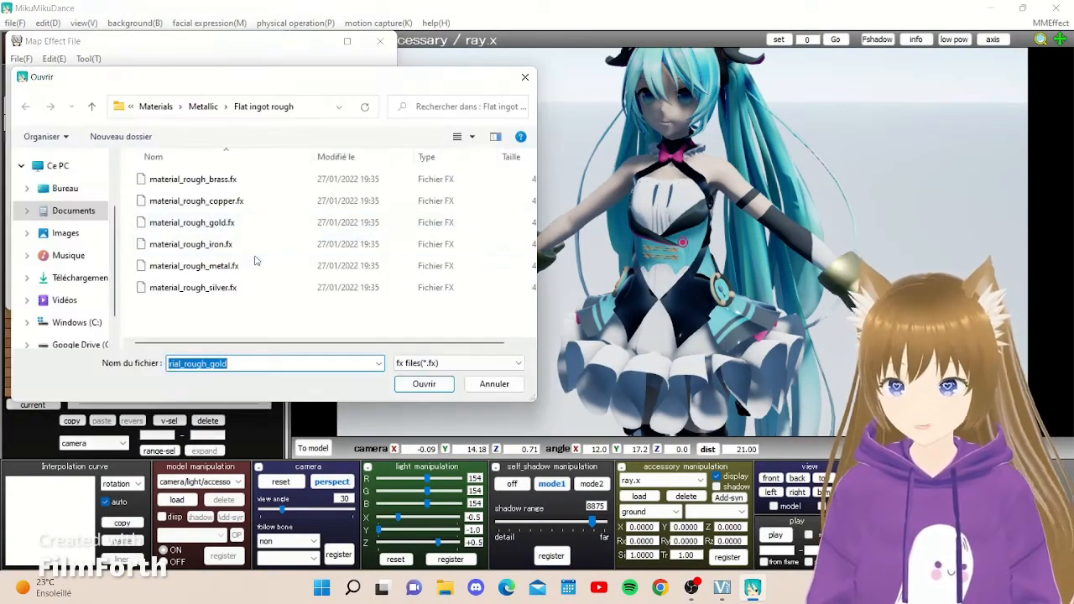
{"action": "double_click", "coordinate": [254, 250]}
Step: Assign material_rough_metal.fx from Materials\Metallic\Flat ingot rough to the 19: armglove subset and accept the effect mapping
{"action": "double_click", "coordinate": [177, 218]}
{"action": "double_click", "coordinate": [196, 271]}
{"action": "right_click_drag", "start_coordinate": [760, 317], "coordinate": [748, 265]}
{"action": "scroll", "coordinate": [739, 220], "scroll_direction": "down", "scroll_amount": 2}
{"action": "right_click_drag", "start_coordinate": [729, 169], "coordinate": [755, 203]}
{"action": "left_click", "coordinate": [269, 302]}
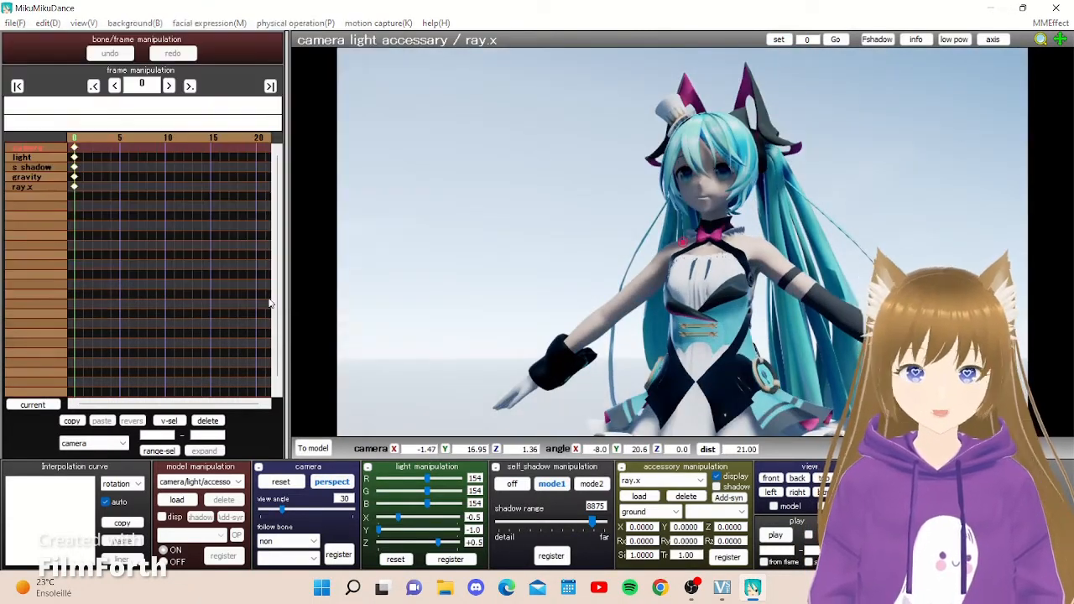
Step: Reopen the effect mapping and review the model's full subset list for the Main render target
{"action": "scroll", "coordinate": [705, 278], "scroll_direction": "down", "scroll_amount": 10}
{"action": "right_click_drag", "start_coordinate": [707, 273], "coordinate": [693, 307]}
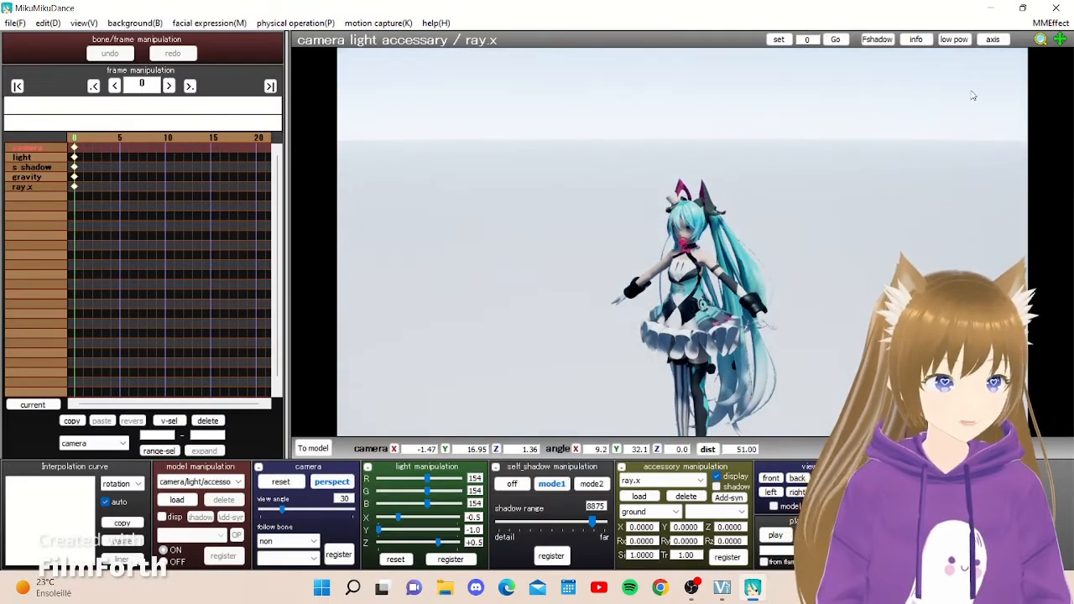
{"action": "left_click", "coordinate": [1049, 22]}
{"action": "left_click", "coordinate": [924, 37]}
{"action": "scroll", "coordinate": [172, 205], "scroll_direction": "down", "scroll_amount": 10}
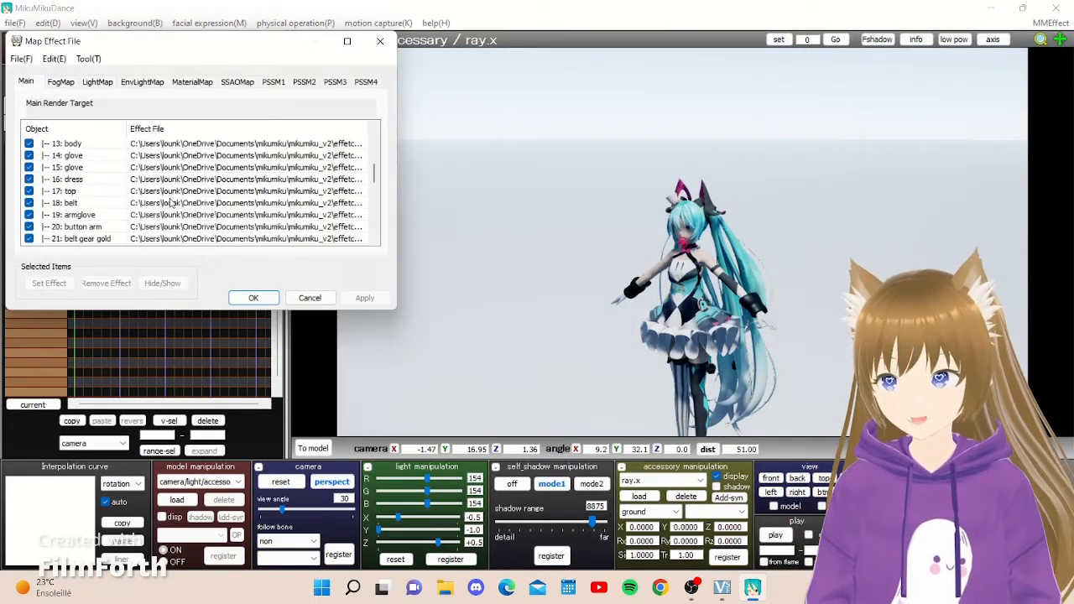
{"action": "scroll", "coordinate": [177, 204], "scroll_direction": "up", "scroll_amount": 10}
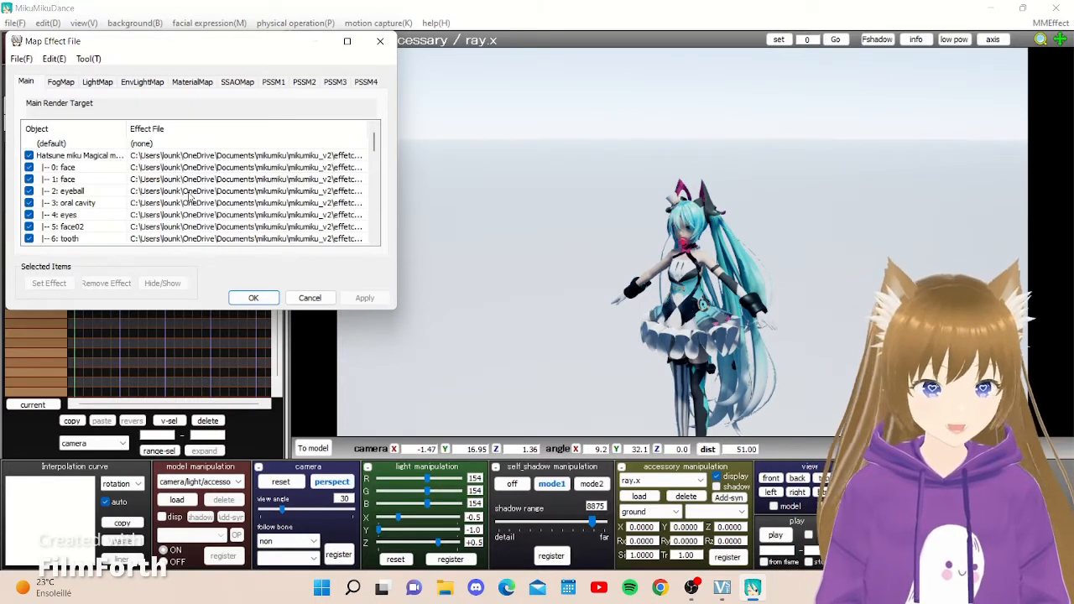
{"action": "scroll", "coordinate": [189, 220], "scroll_direction": "down", "scroll_amount": 5}
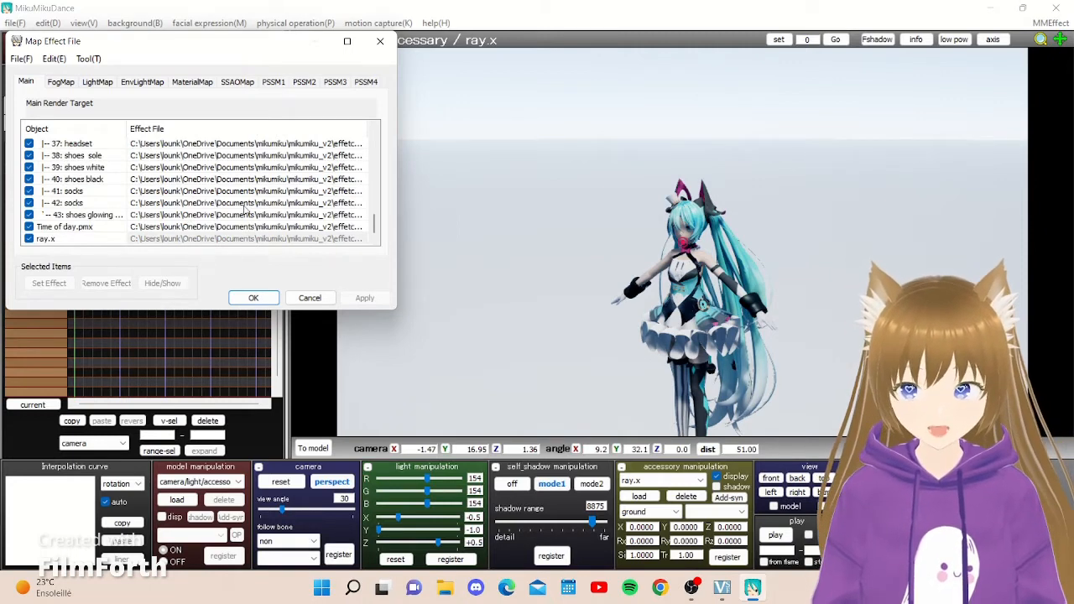
Step: Browse the ray-mmd Materials and Programmable folders from the 42: socks subset without choosing an effect, and close the effect mapping
{"action": "double_click", "coordinate": [244, 206]}
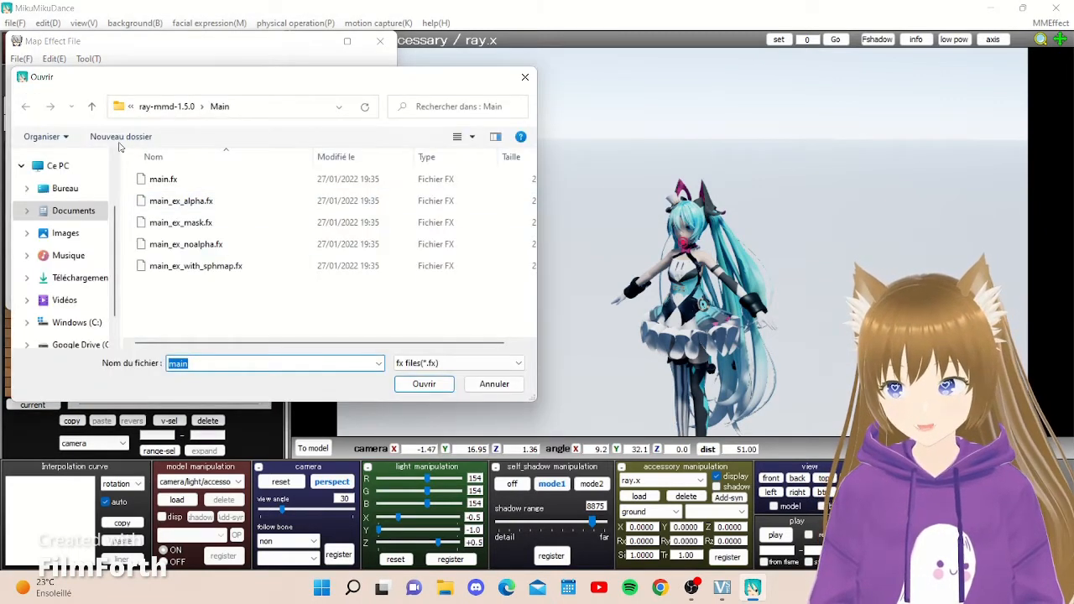
{"action": "left_click", "coordinate": [91, 105]}
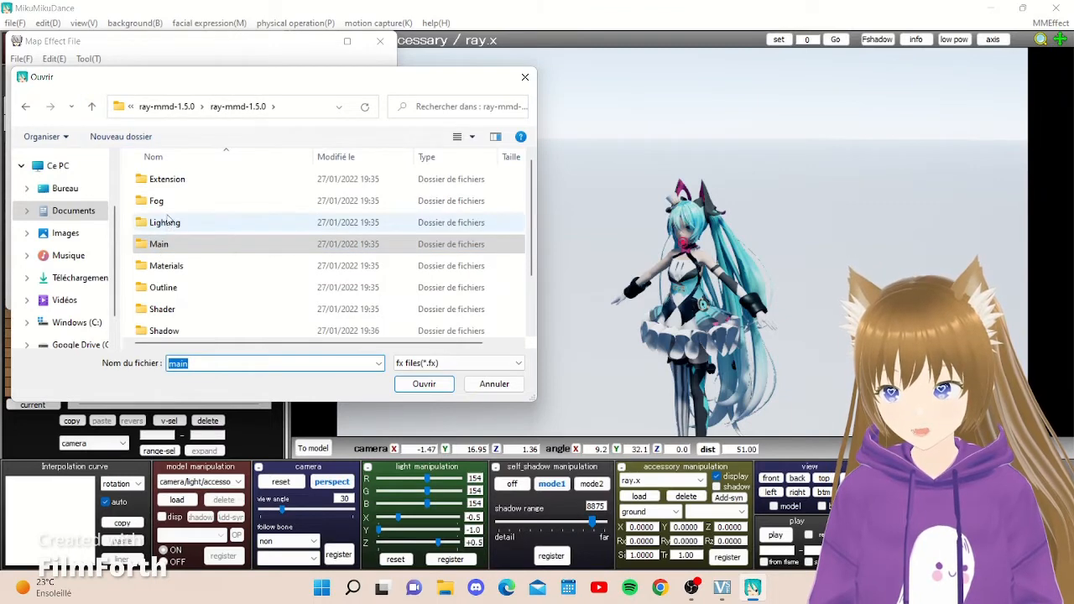
{"action": "double_click", "coordinate": [185, 267]}
{"action": "scroll", "coordinate": [186, 279], "scroll_direction": "down", "scroll_amount": 2}
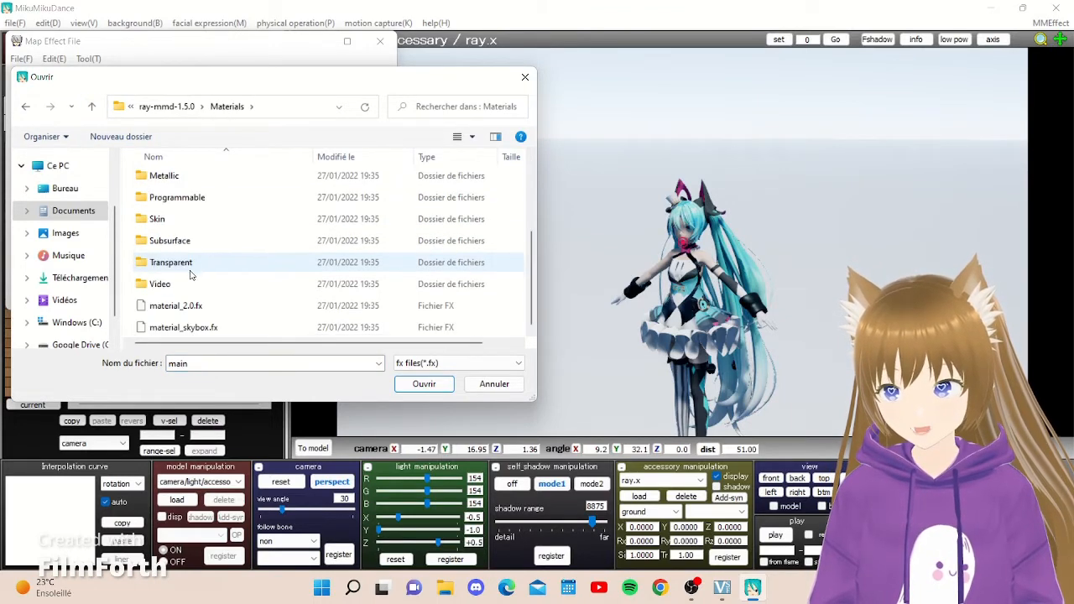
{"action": "double_click", "coordinate": [193, 198]}
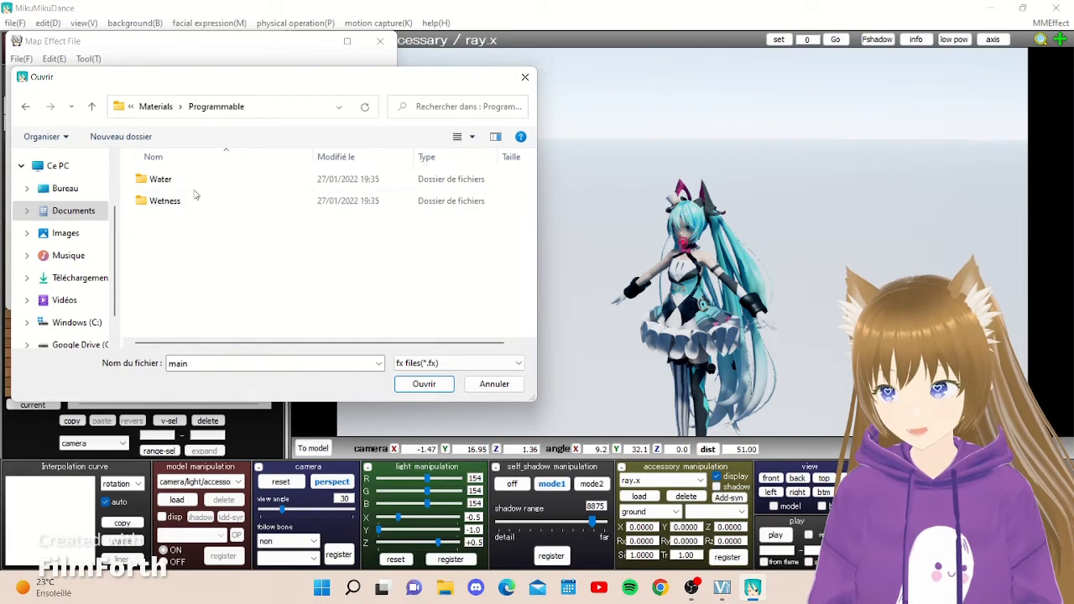
{"action": "left_click", "coordinate": [92, 106]}
{"action": "scroll", "coordinate": [277, 287], "scroll_direction": "down", "scroll_amount": 2}
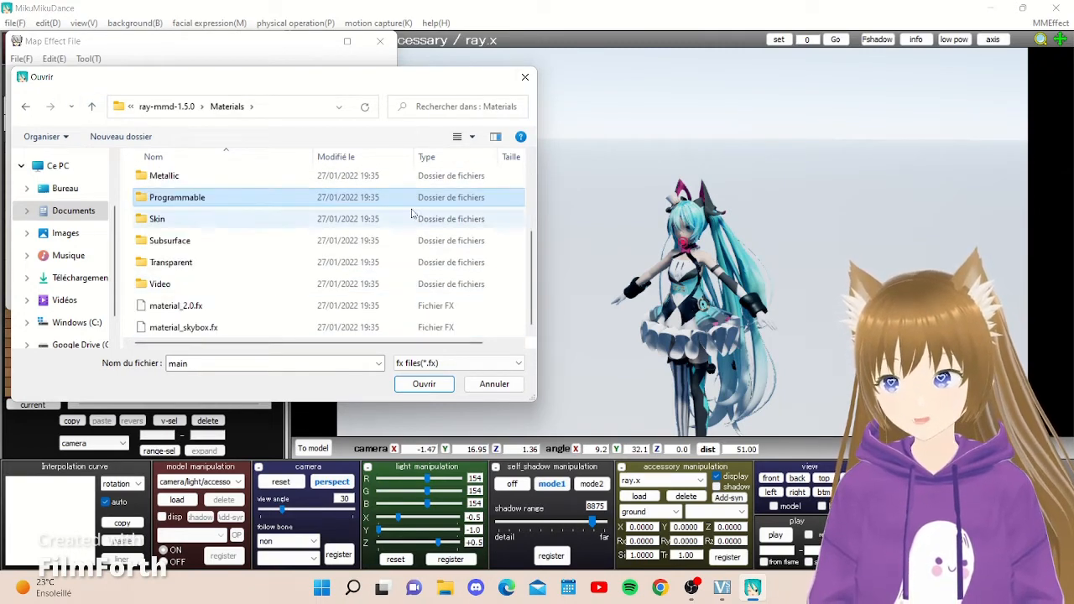
{"action": "left_click", "coordinate": [526, 76]}
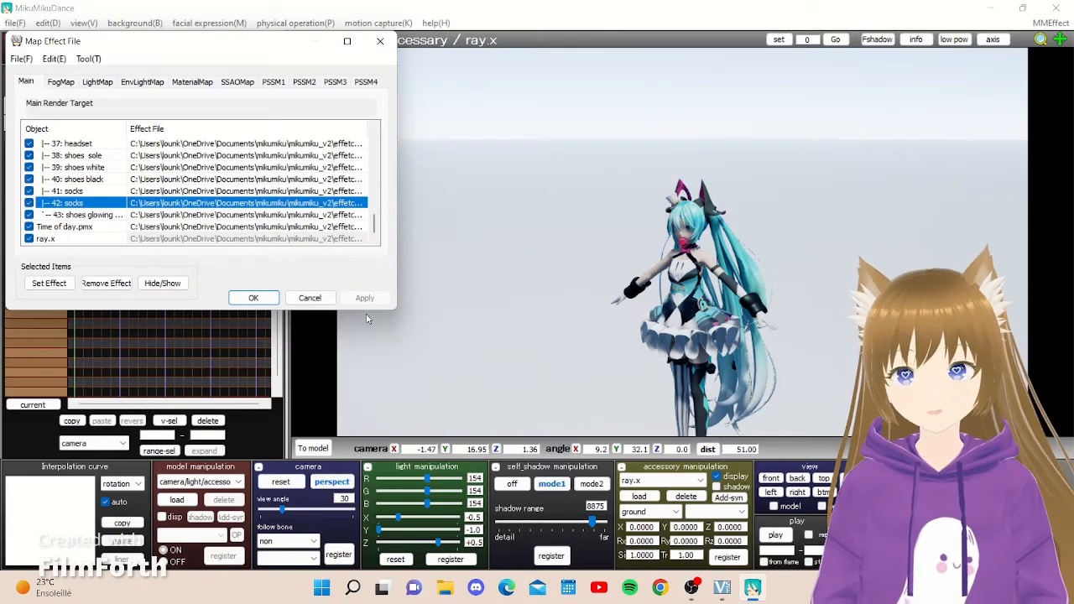
{"action": "left_click", "coordinate": [246, 302]}
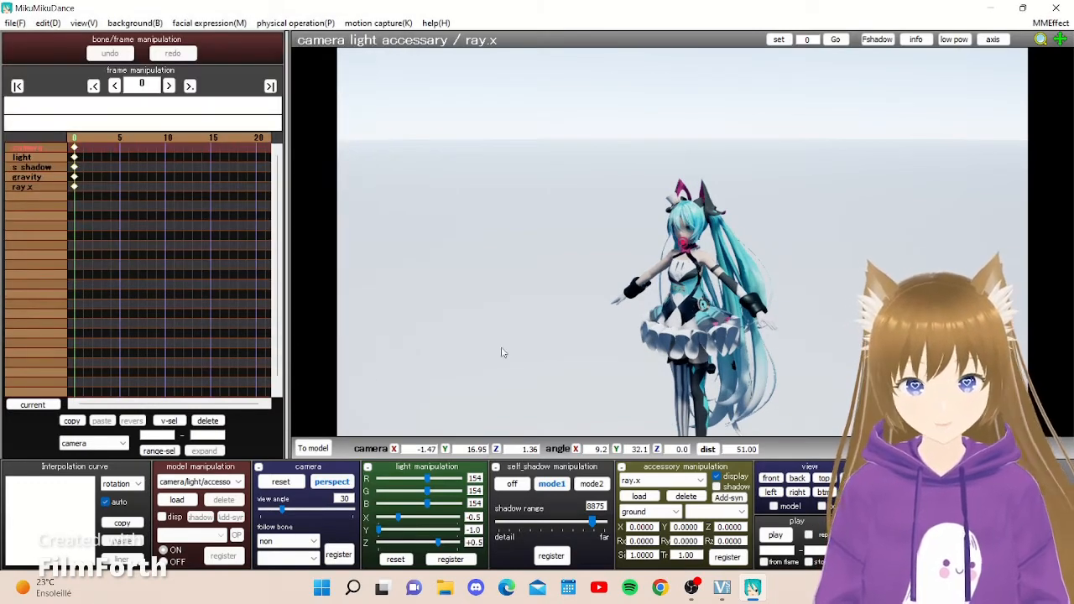
Step: Examine the model's finished skin, hair and outfit shading up close, at full-figure distance and from the front
{"action": "right_click_drag", "start_coordinate": [659, 330], "coordinate": [631, 308]}
{"action": "scroll", "coordinate": [650, 326], "scroll_direction": "up", "scroll_amount": 14}
{"action": "scroll", "coordinate": [632, 307], "scroll_direction": "down", "scroll_amount": 2}
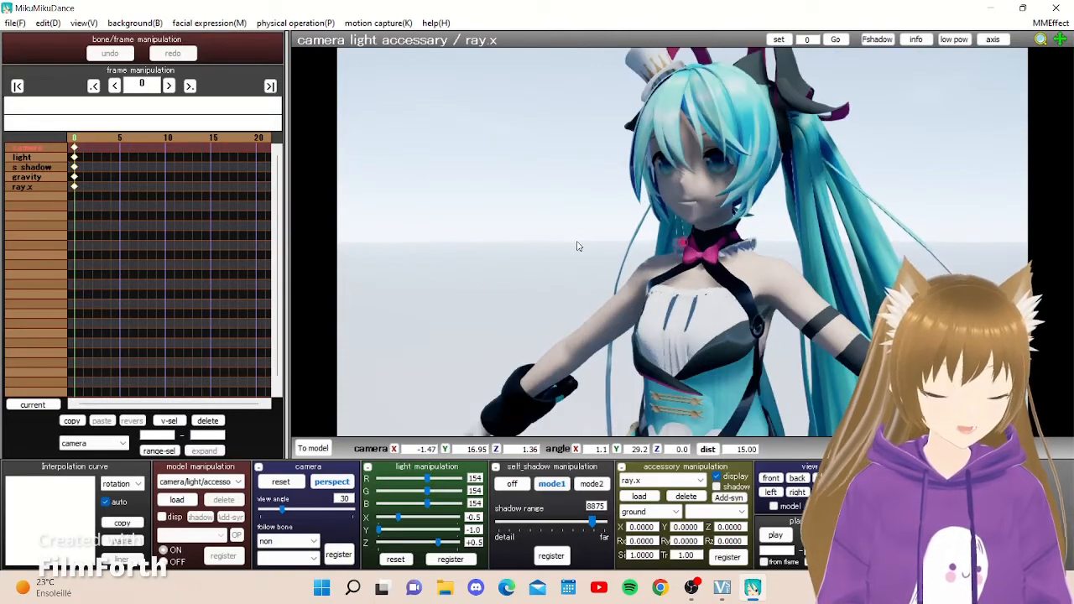
{"action": "mouse_move", "coordinate": [576, 244]}
{"action": "right_mouse_down"}
{"action": "mouse_move", "coordinate": [549, 232]}
{"action": "mouse_move", "coordinate": [568, 247]}
{"action": "right_mouse_up"}
{"action": "scroll", "coordinate": [569, 246], "scroll_direction": "up", "scroll_amount": 2}
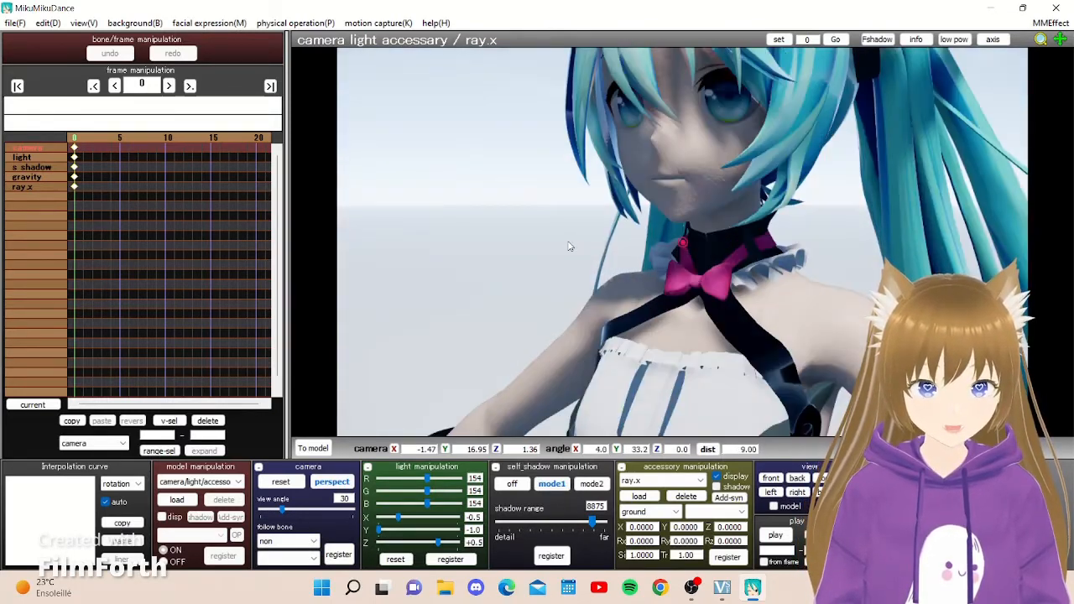
{"action": "scroll", "coordinate": [569, 246], "scroll_direction": "down", "scroll_amount": 2}
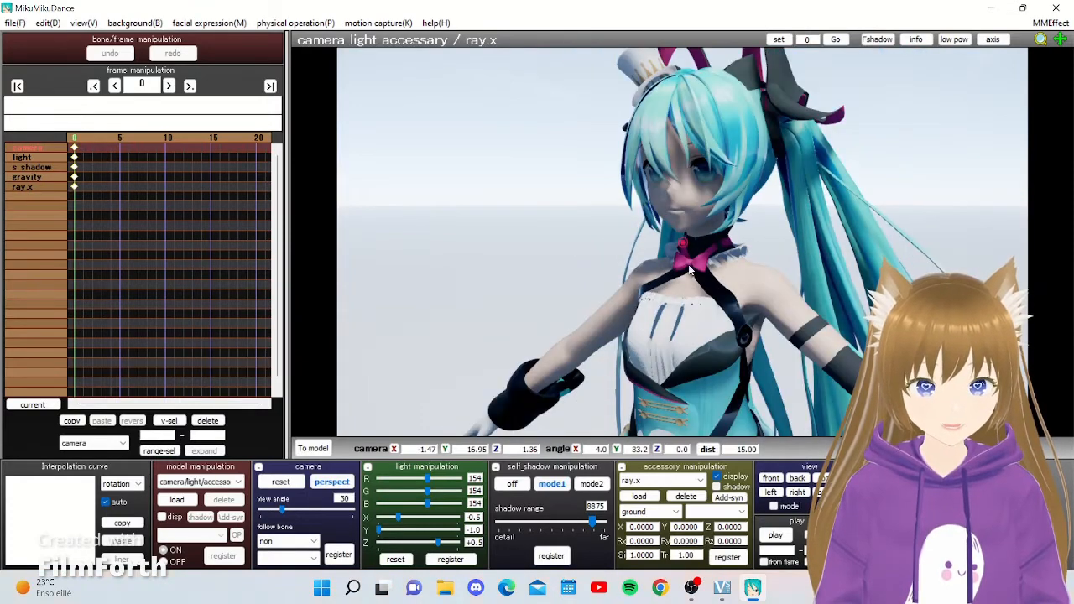
{"action": "scroll", "coordinate": [690, 269], "scroll_direction": "down", "scroll_amount": 3}
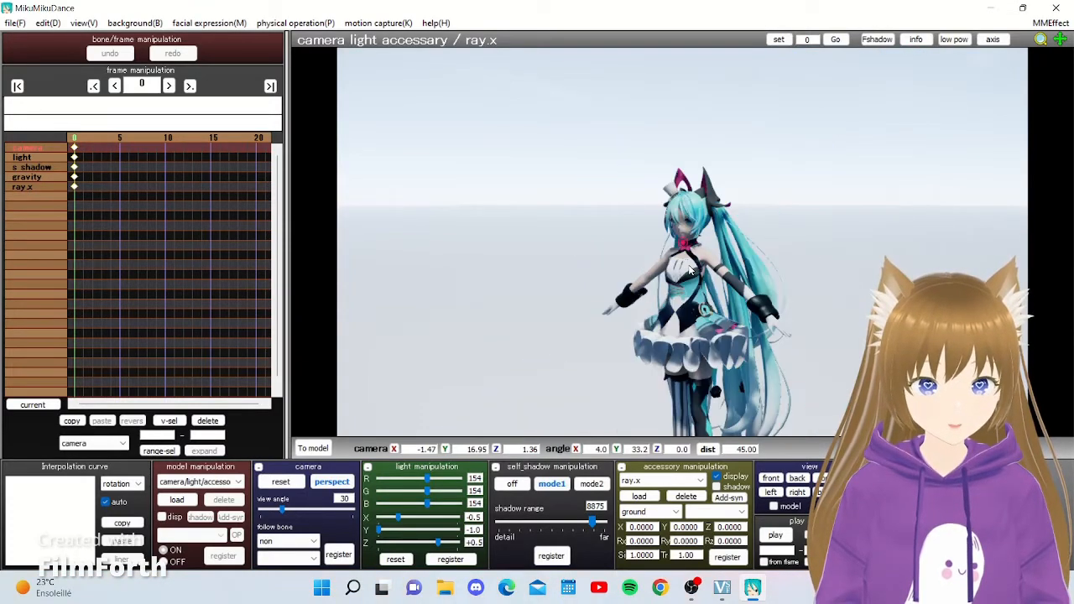
{"action": "scroll", "coordinate": [692, 277], "scroll_direction": "up", "scroll_amount": 3}
{"action": "scroll", "coordinate": [693, 283], "scroll_direction": "up", "scroll_amount": 2}
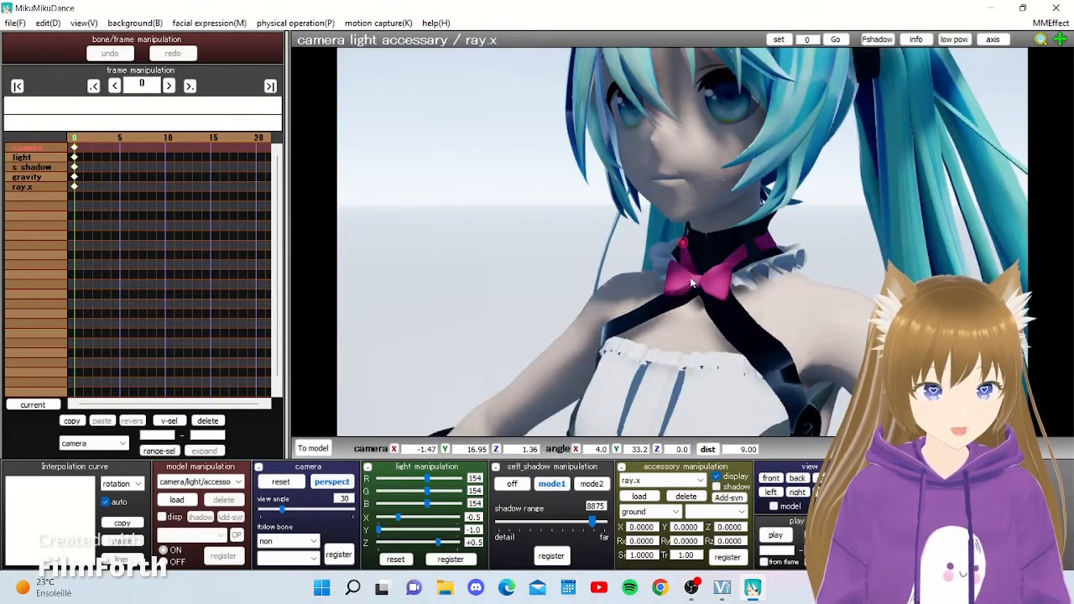
{"action": "scroll", "coordinate": [692, 282], "scroll_direction": "down", "scroll_amount": 2}
{"action": "right_click_drag", "start_coordinate": [635, 270], "coordinate": [661, 269]}
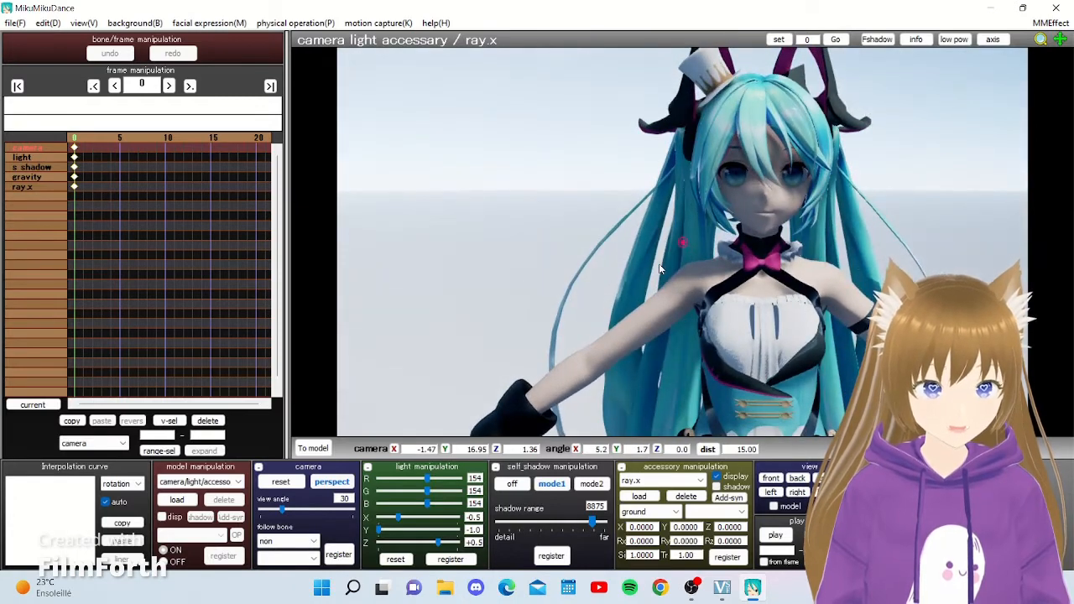